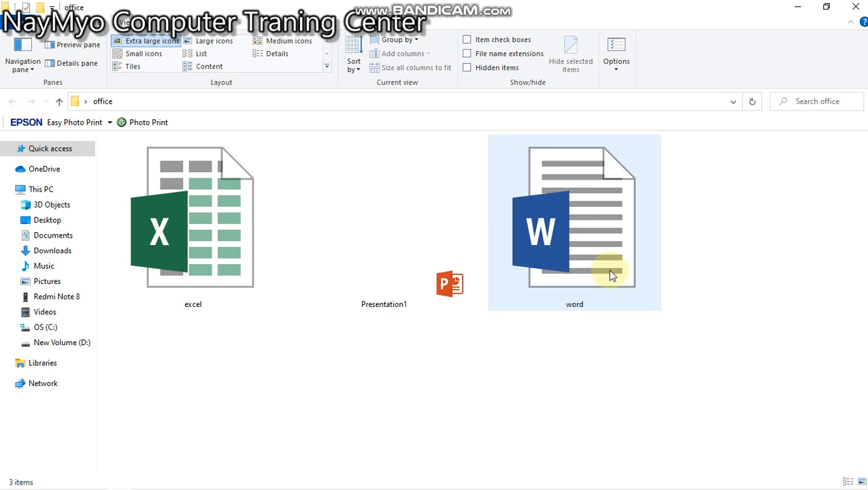
- View the file properties of the word document in the office folder
left_click(644, 227)
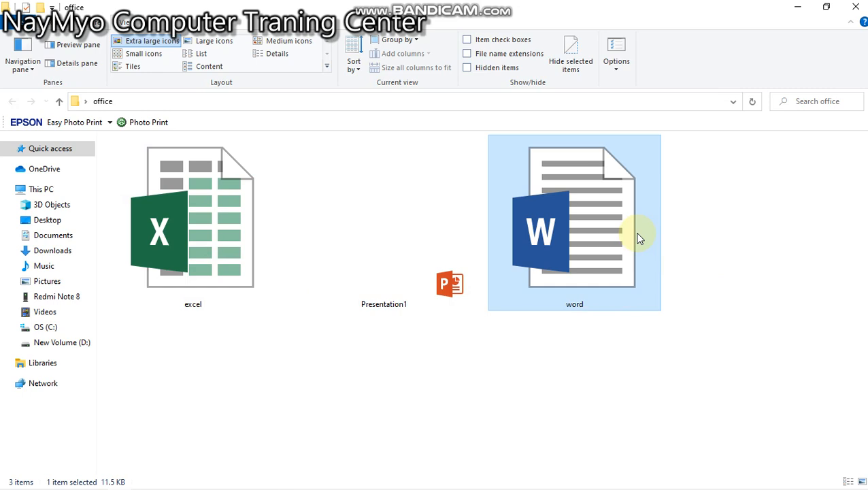
right_click(603, 299)
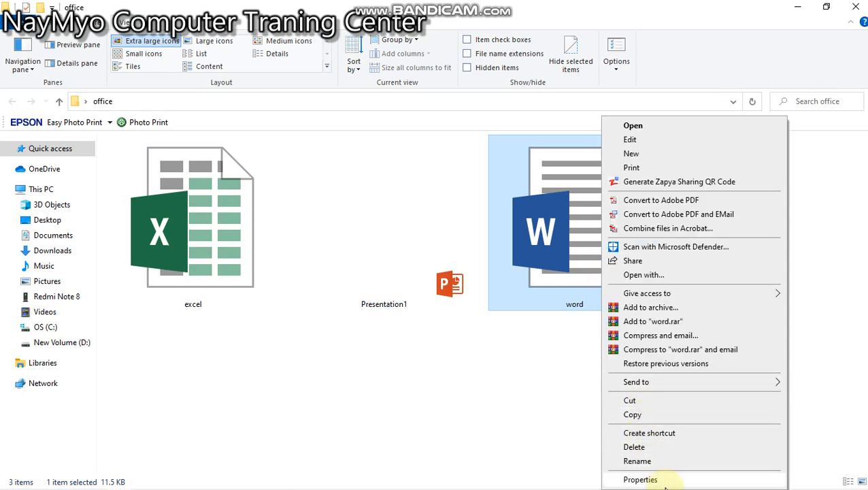
left_click(674, 480)
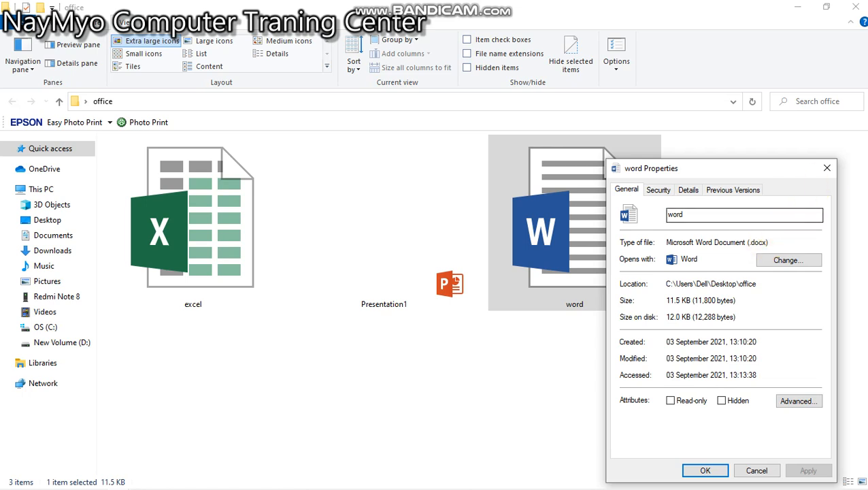
left_click(826, 168)
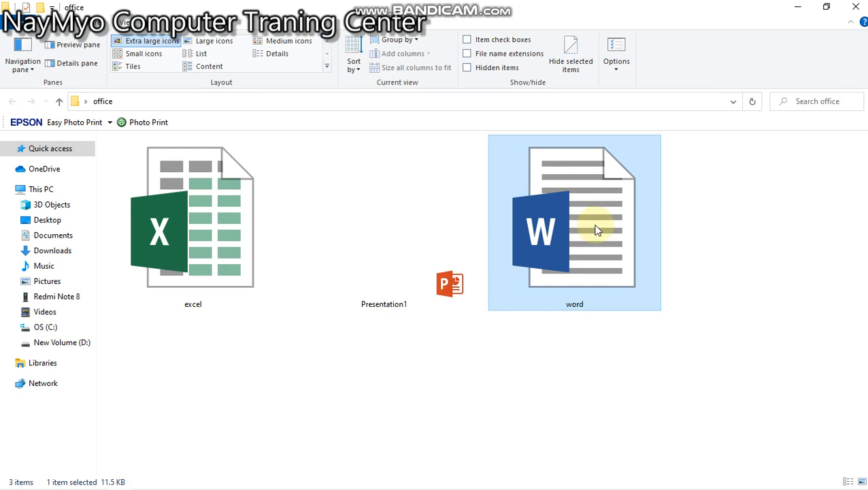
- Open the word document from the office folder in Microsoft Word
right_click(595, 227)
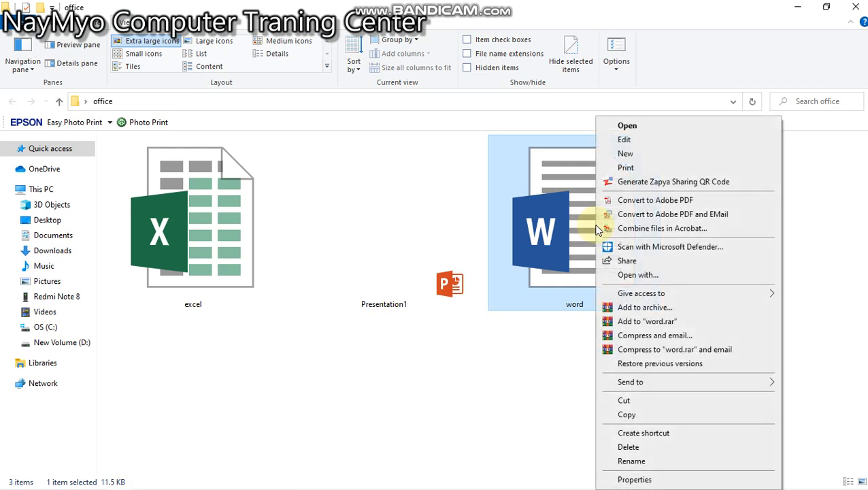
left_click(643, 125)
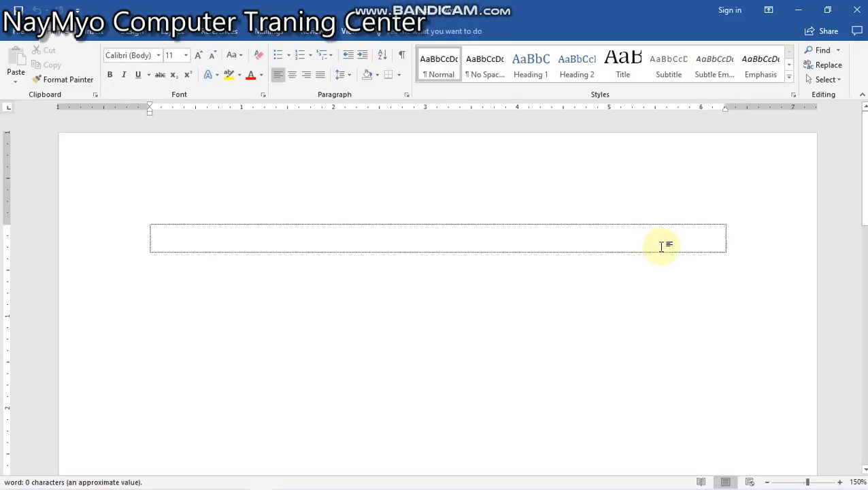
- Create a new document from the Blank document template
left_click(17, 33)
left_click(31, 34)
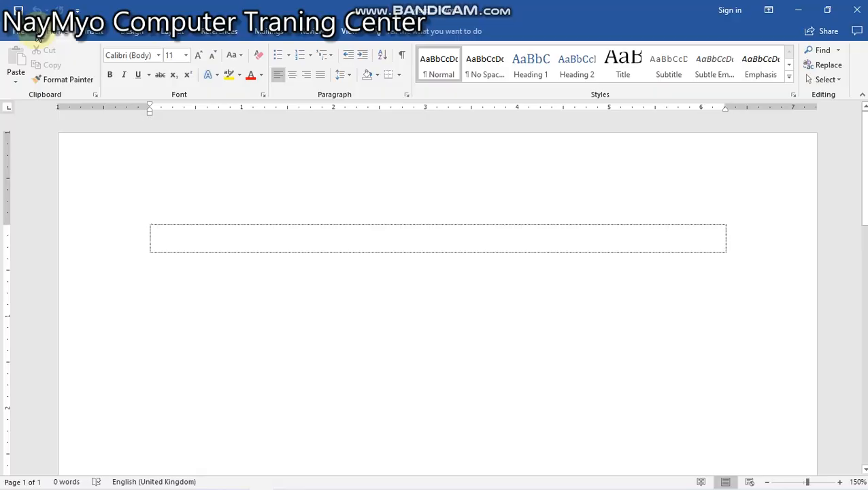
left_click(37, 36)
key("Escape")
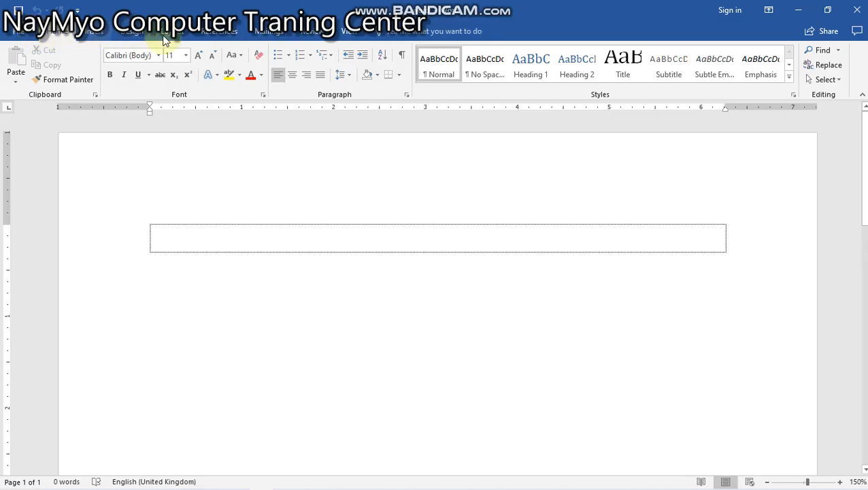
scroll(12, 32, "down", 2)
left_click(19, 34)
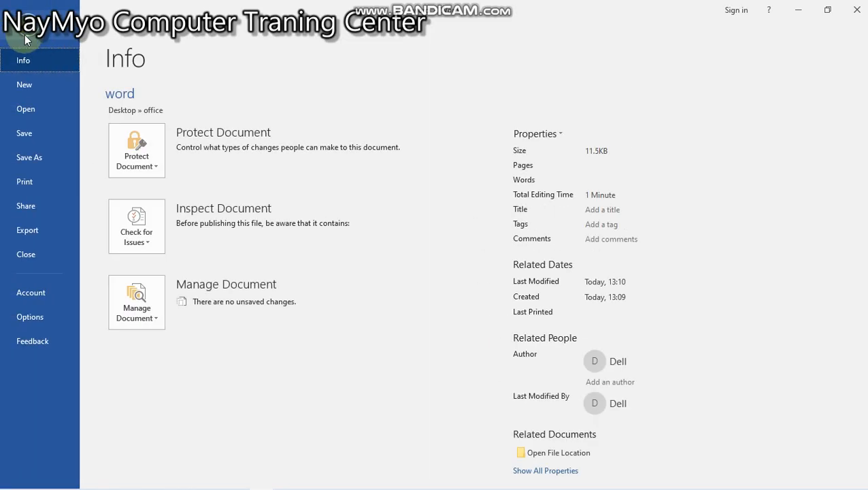
left_click(25, 40)
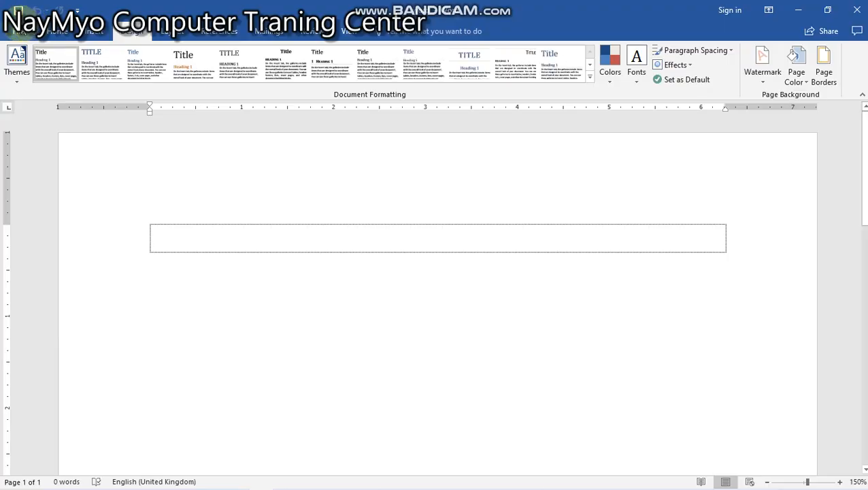
left_click(21, 32)
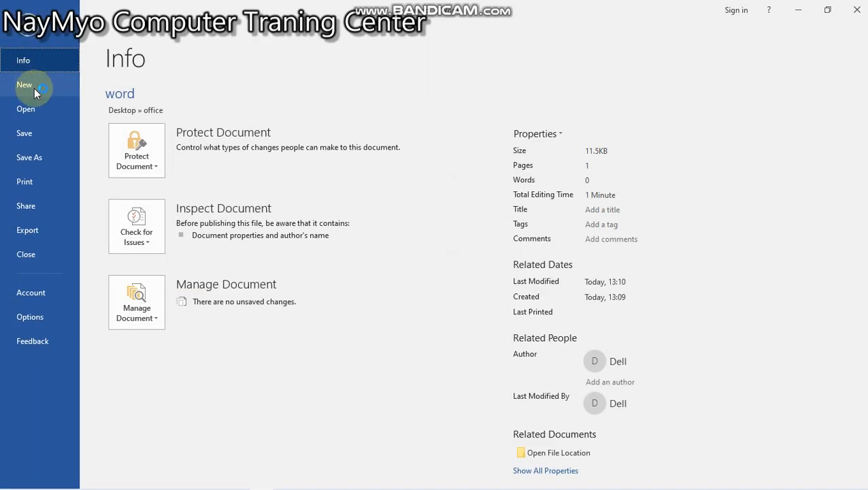
left_click(47, 87)
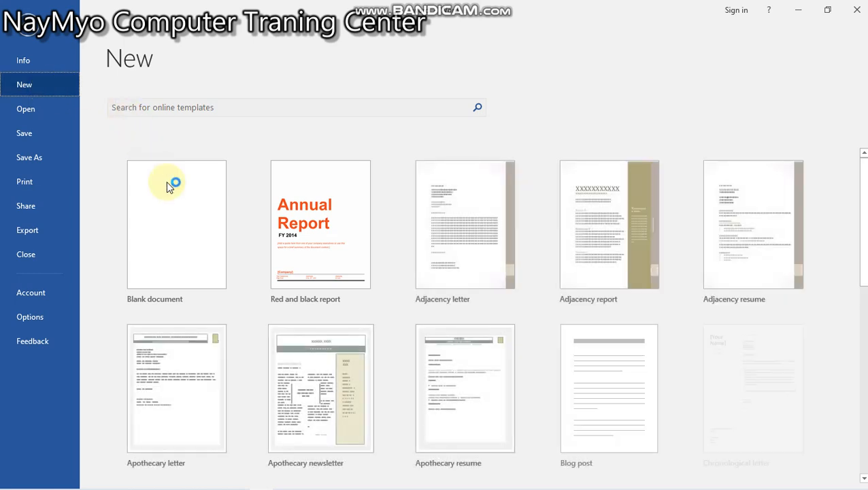
left_click(187, 259)
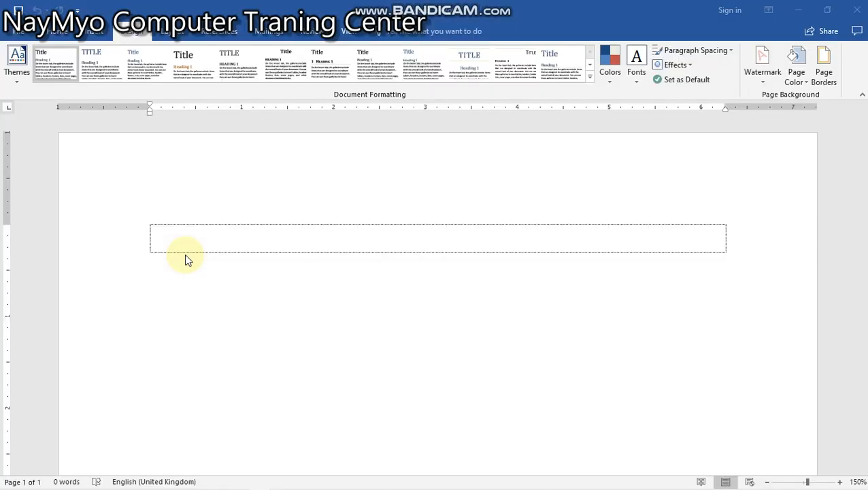
scroll(255, 253, "down", 10)
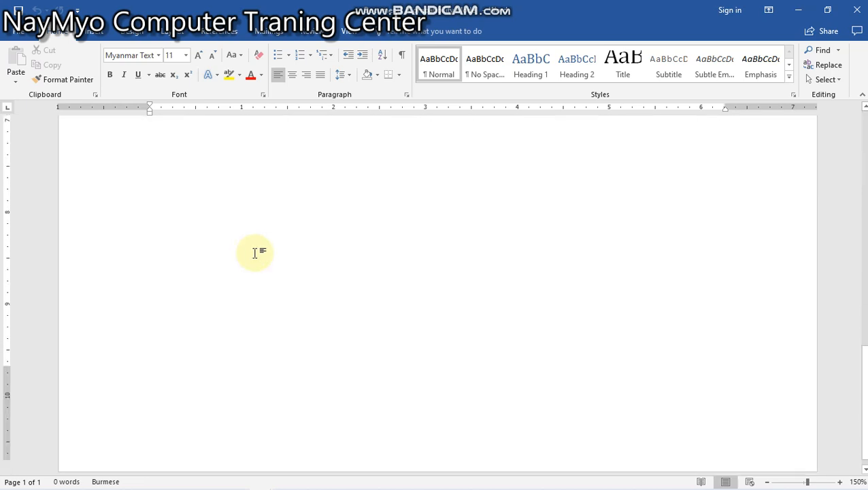
scroll(255, 253, "down", 1)
scroll(255, 253, "down", 4, "ctrl")
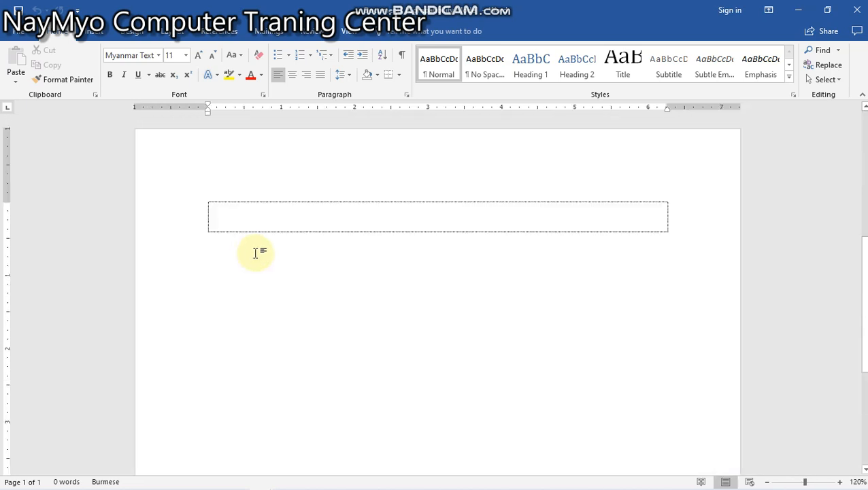
scroll(255, 253, "up", 4, "ctrl")
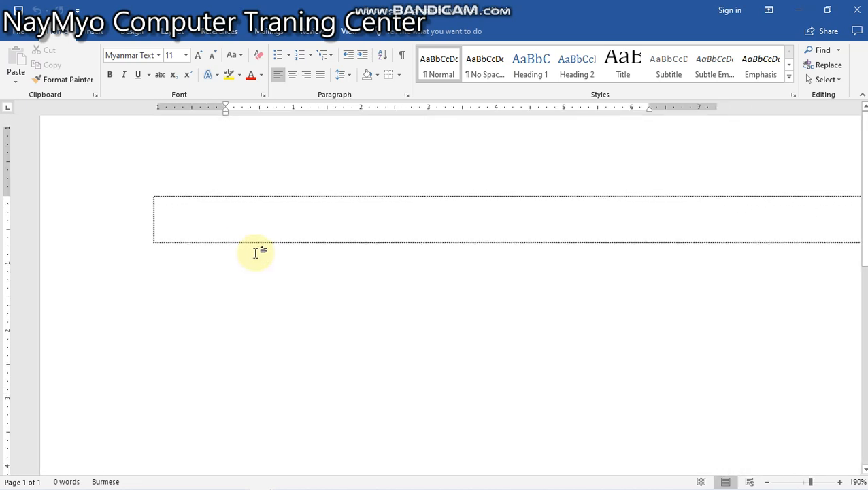
scroll(255, 253, "down", 4, "ctrl")
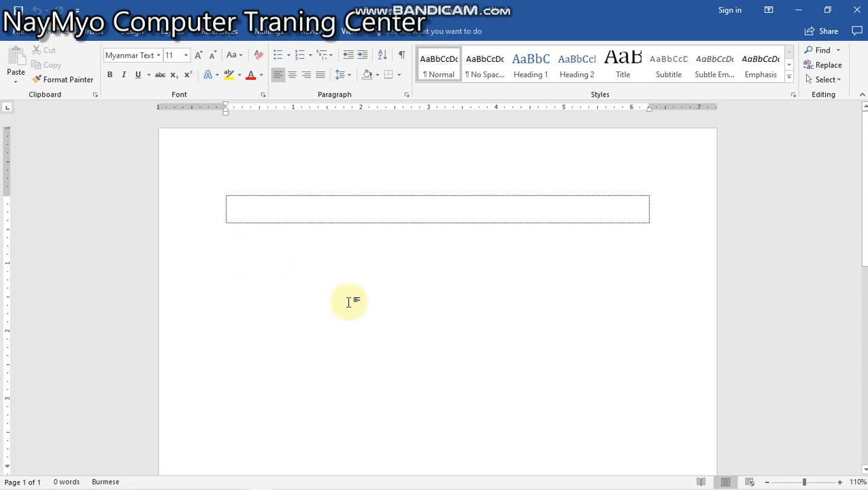
- Display the on-screen Burmese keyboard layout and cycle through the installed input languages
mouse_move(867, 489)
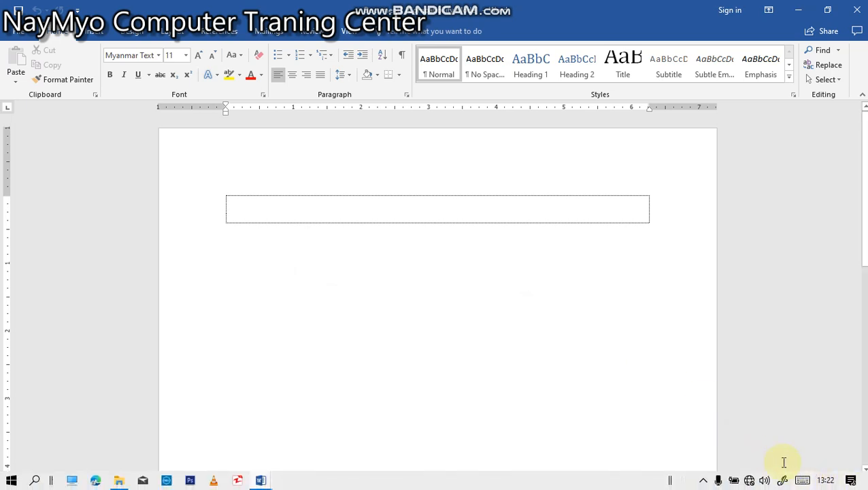
left_click(359, 205)
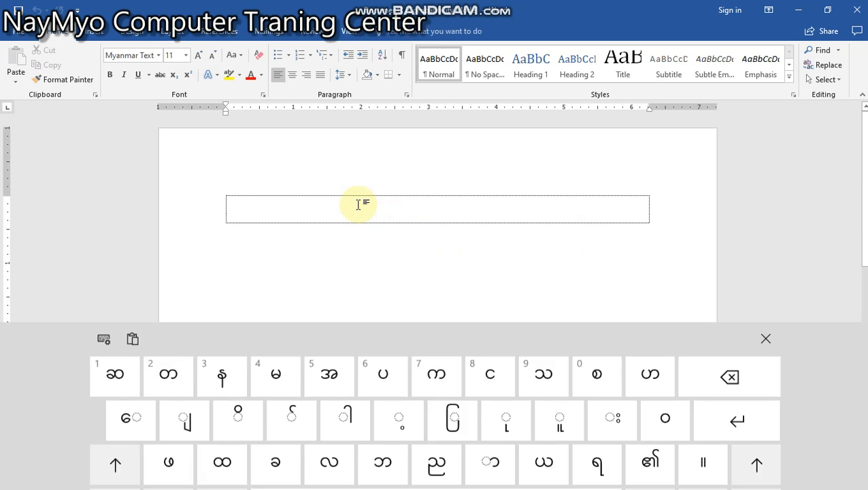
key("super+space")
key("super+space")
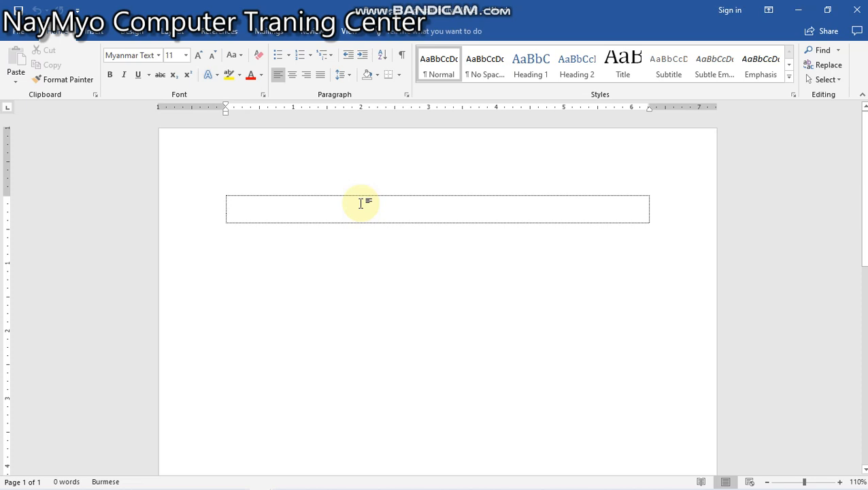
- Write the Burmese sentence "နင်နေကောင်းလား" on the first line of the blank document
type("မင်")
key("ctrl+z")
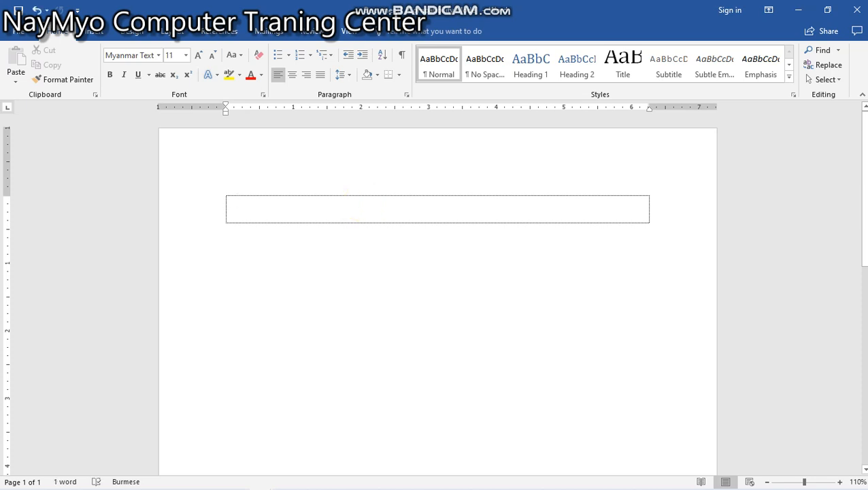
type("နင်မောင်")
key("BackSpace")
key("BackSpace")
key("BackSpace")
key("BackSpace")
type("နေကောင်း")
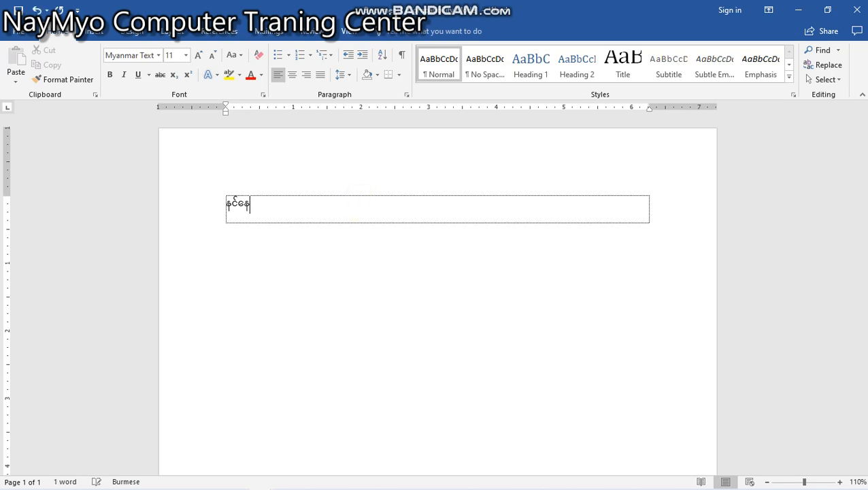
type("လား")
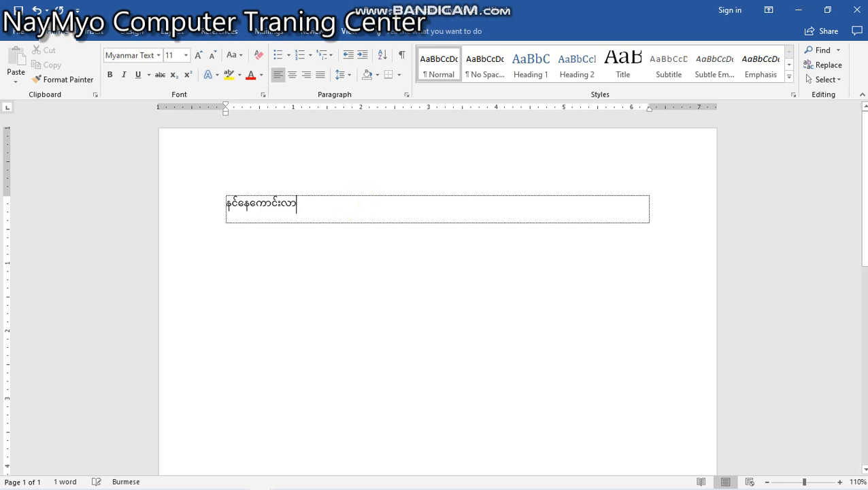
- Delete the whole Burmese sentence from the first line
key("BackSpace")
key("BackSpace")
key("BackSpace")
key("BackSpace")
key("BackSpace")
key("BackSpace")
key("BackSpace")
key("BackSpace")
key("BackSpace")
key("BackSpace")
key("BackSpace")
key("BackSpace")
key("BackSpace")
key("BackSpace")
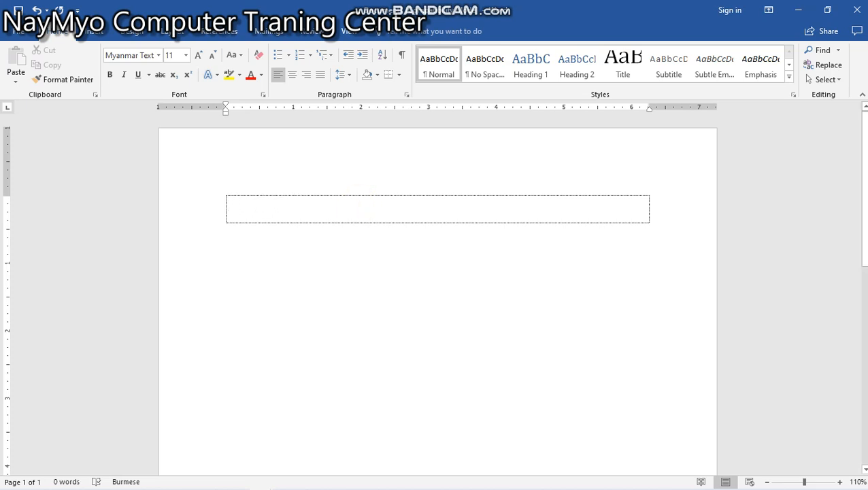
left_click(356, 215)
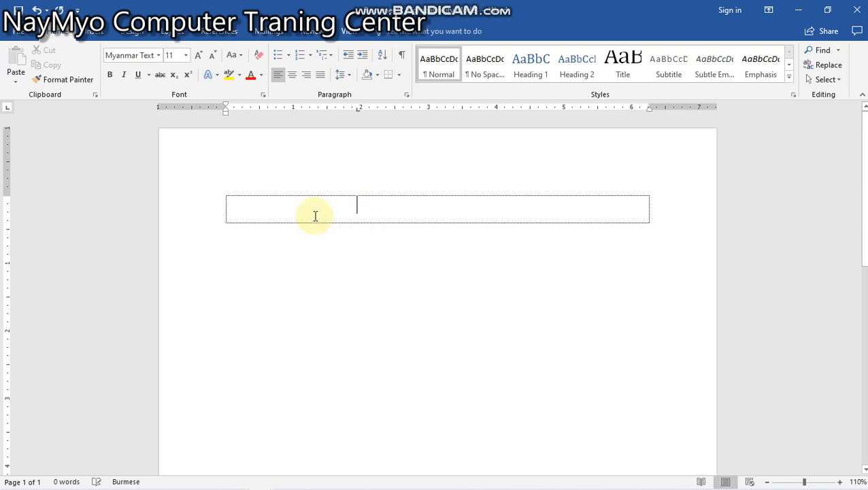
double_click(232, 201)
left_click(232, 204)
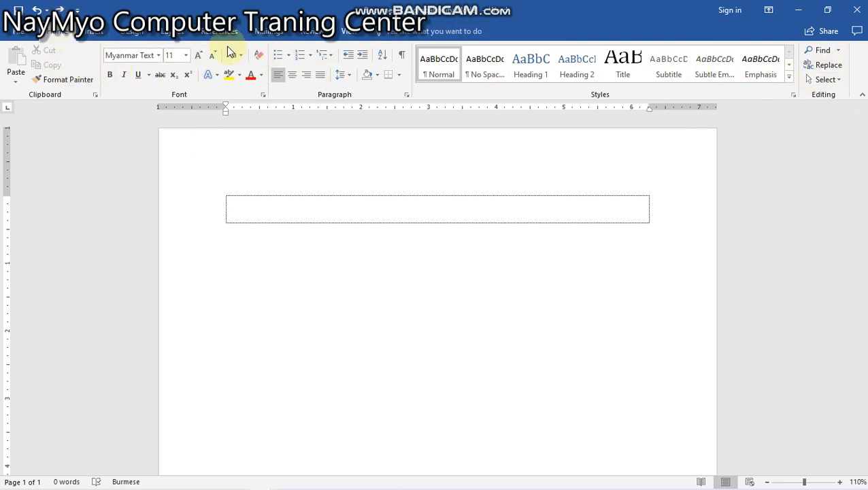
- Look through the Insert, Design, Layout and Review commands, ending back at the Home commands
left_click(100, 35)
left_click(132, 32)
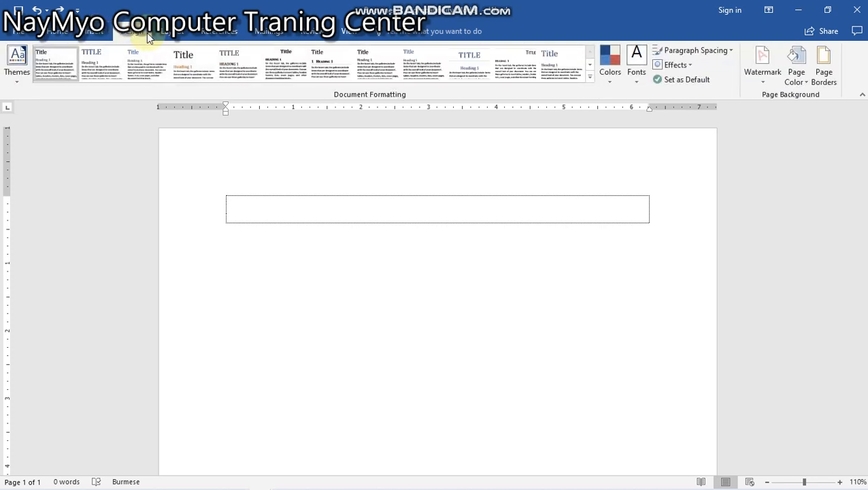
left_click(57, 31)
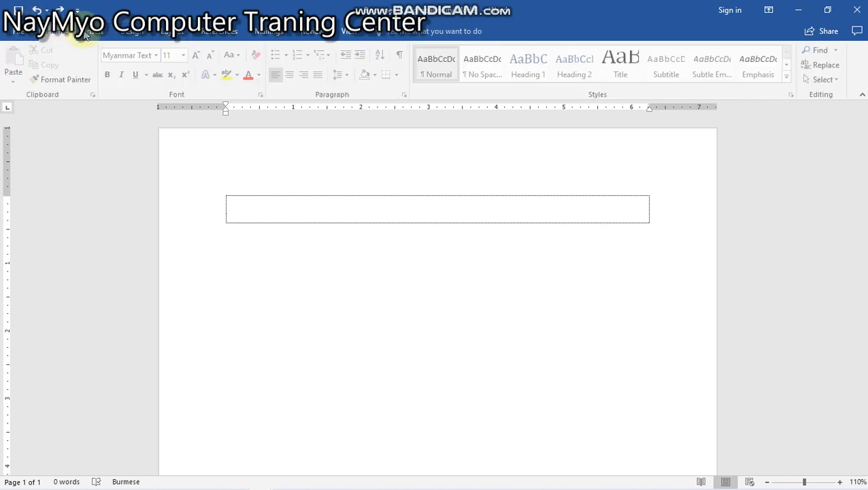
left_click(95, 31)
left_click(140, 32)
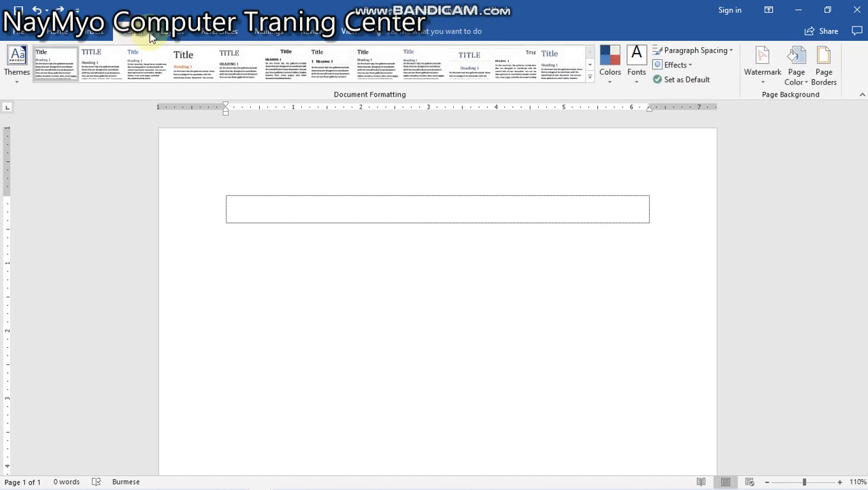
left_click(164, 32)
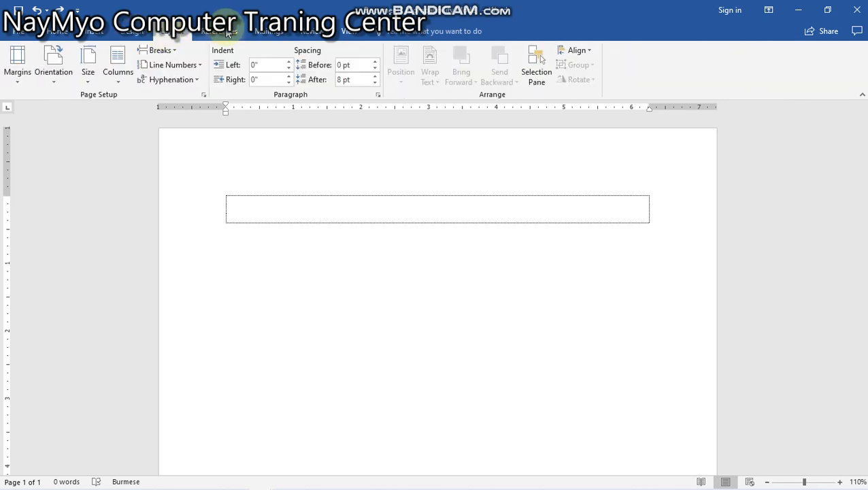
scroll(150, 51, "down", 3)
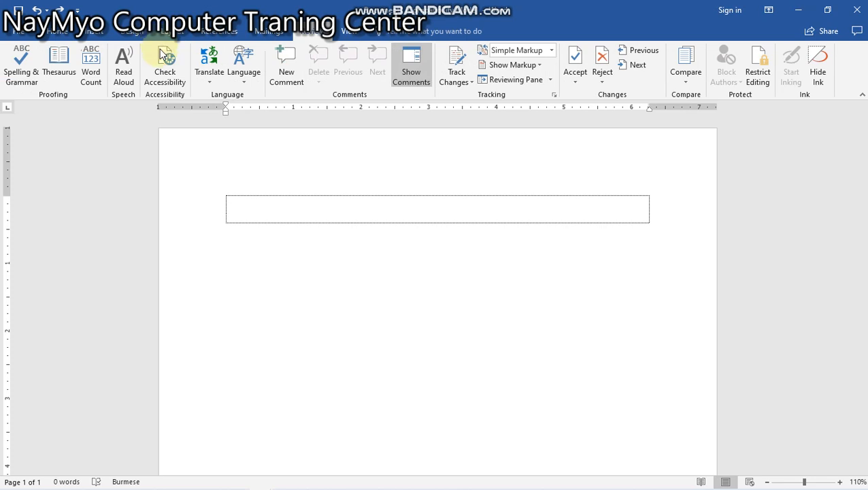
left_click(62, 35)
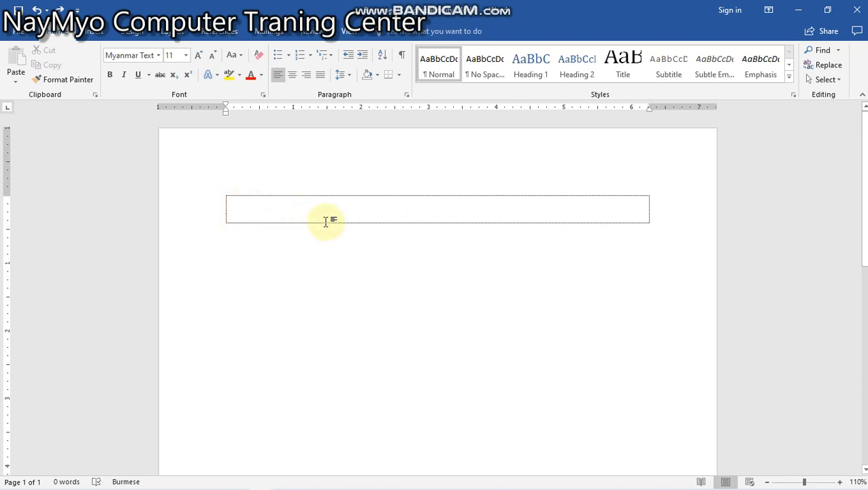
- Generate sample paragraphs by entering =Rand(5) on the blank line, with the input language switched to English (United Kingdom)
type("=မ")
key("BackSpace")
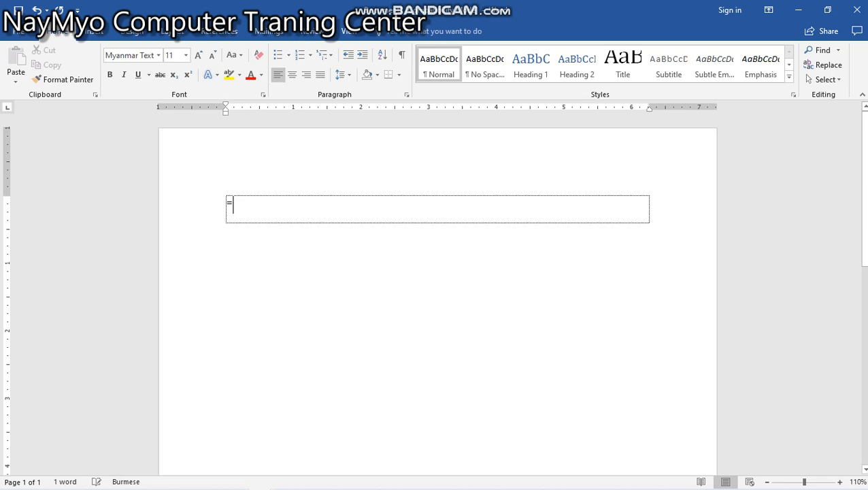
key("super+space")
key("super+space")
key("super+space")
key("super+space")
key("super+space")
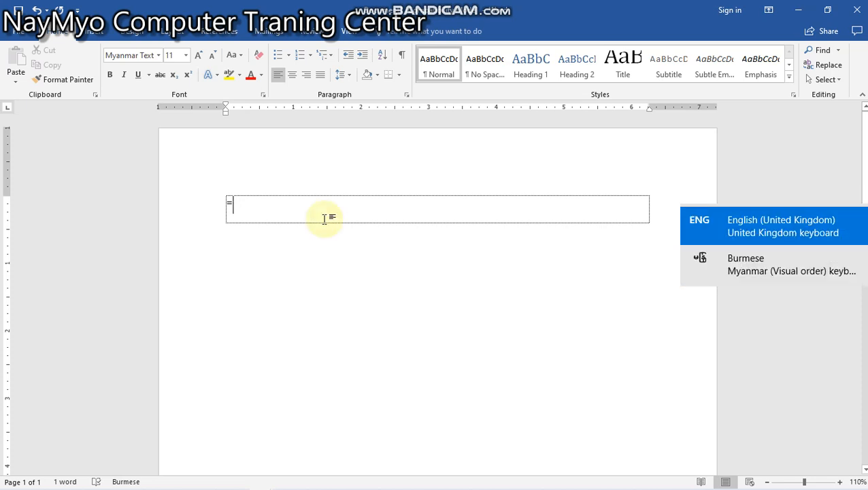
type("Ran")
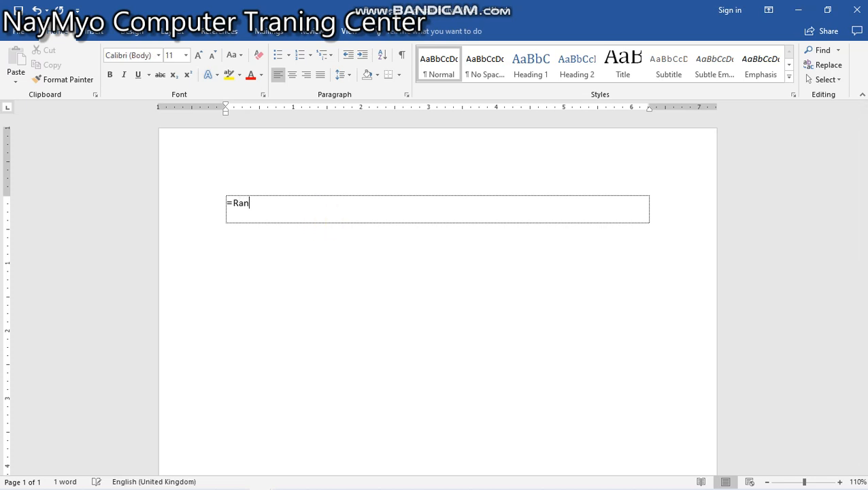
type("d(")
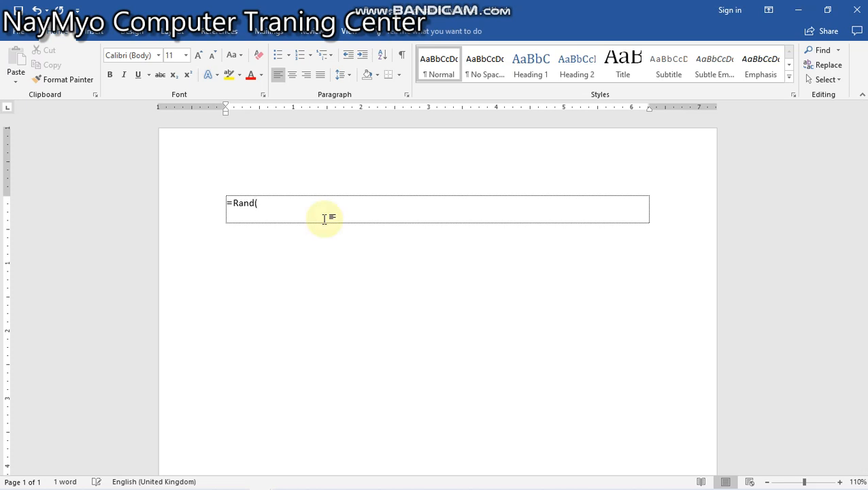
type("5")
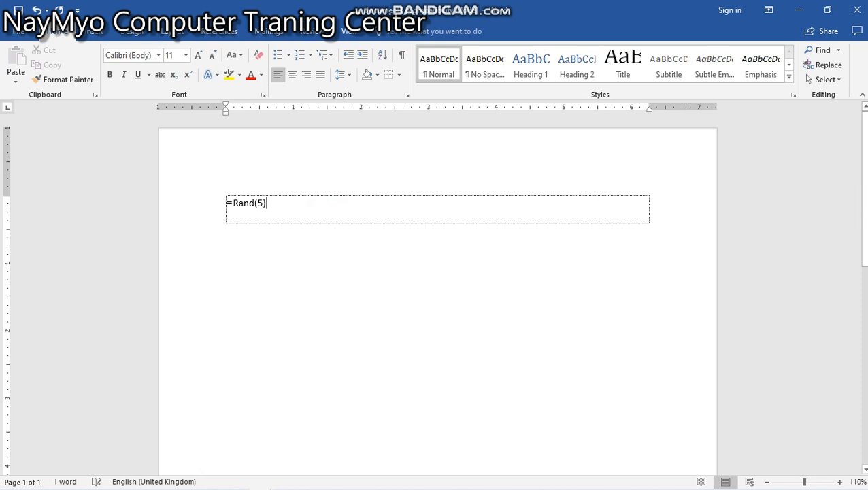
key("Return")
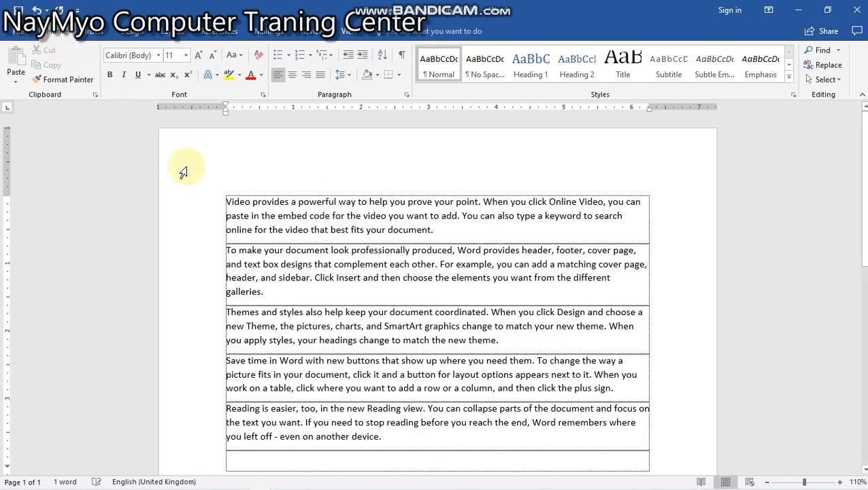
- Justify the first sample paragraph, beginning with "Video provides"
left_click_drag(232, 203, 474, 447)
left_click(416, 360)
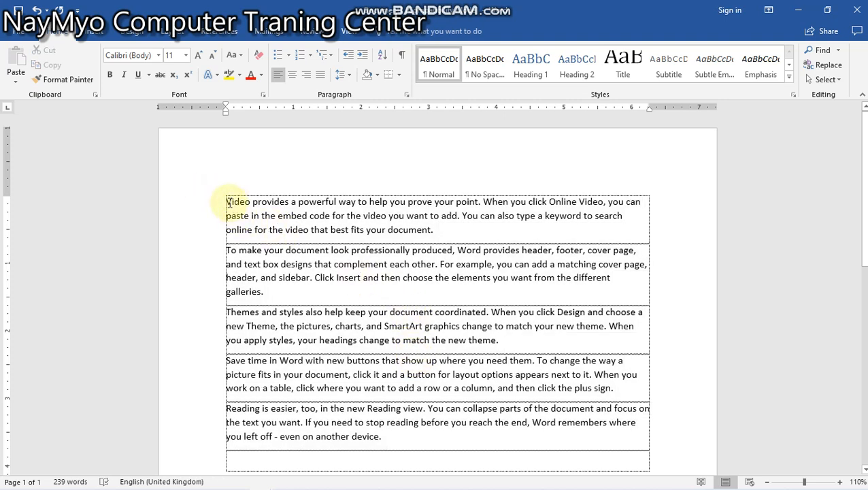
left_click(319, 76)
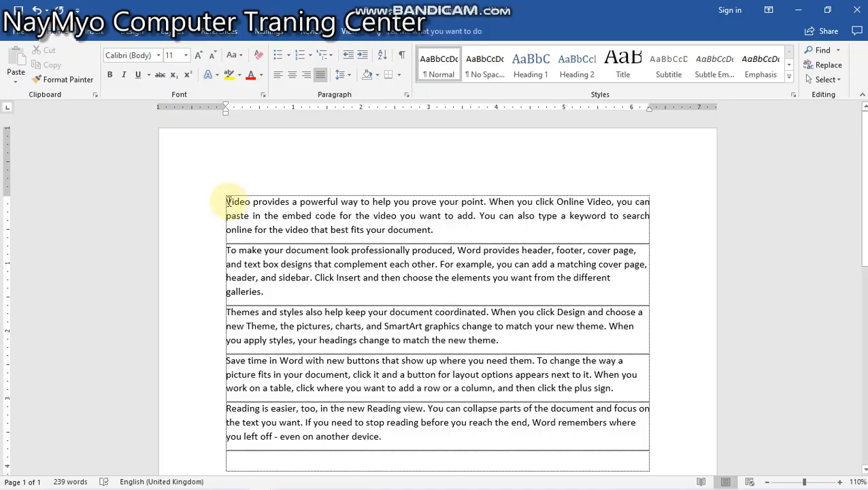
- Indent the first line of the "Video provides" paragraph by one tab stop
scroll(229, 201, "up", 16)
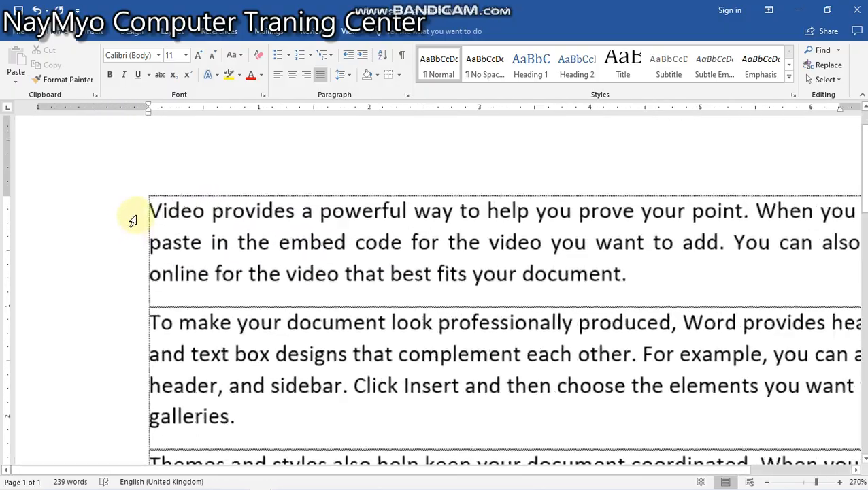
scroll(133, 220, "up", 1)
double_click(150, 207)
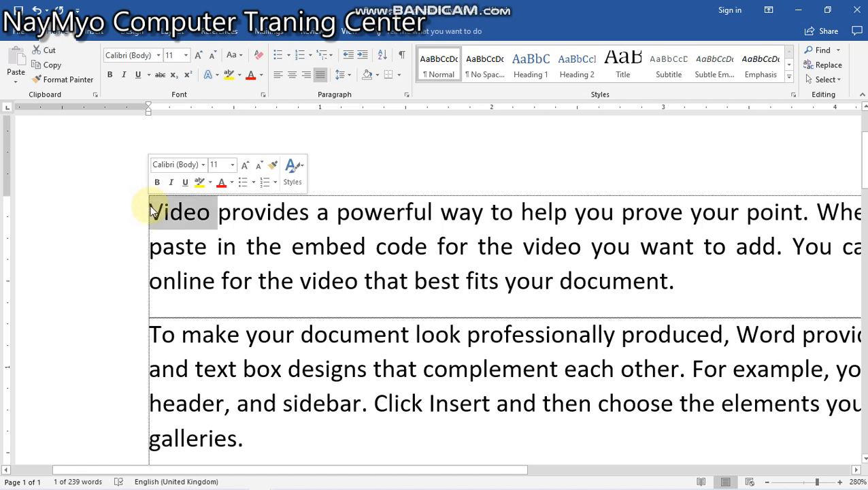
left_click(154, 212)
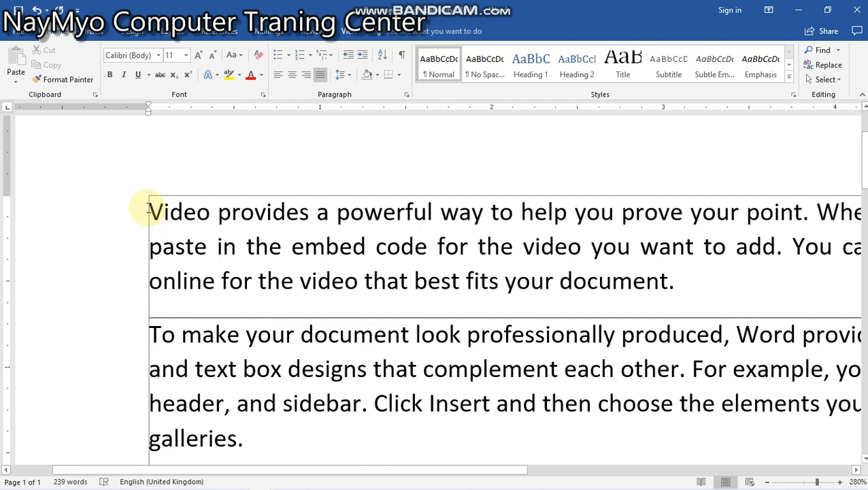
key("Tab")
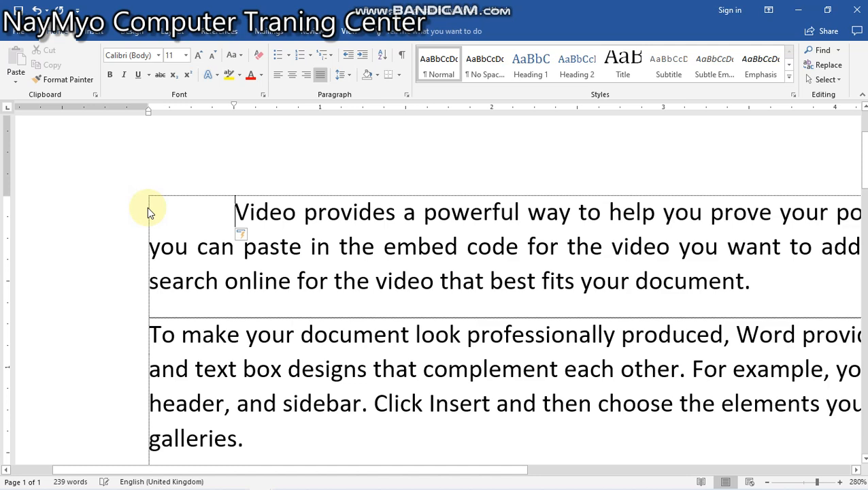
- Insert an empty line above the "Video provides" paragraph and centre its alignment
scroll(397, 252, "down", 1)
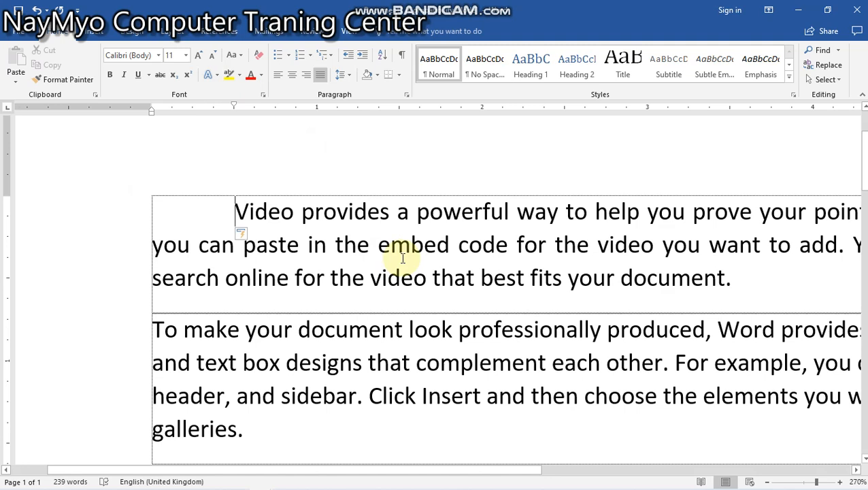
key("Return")
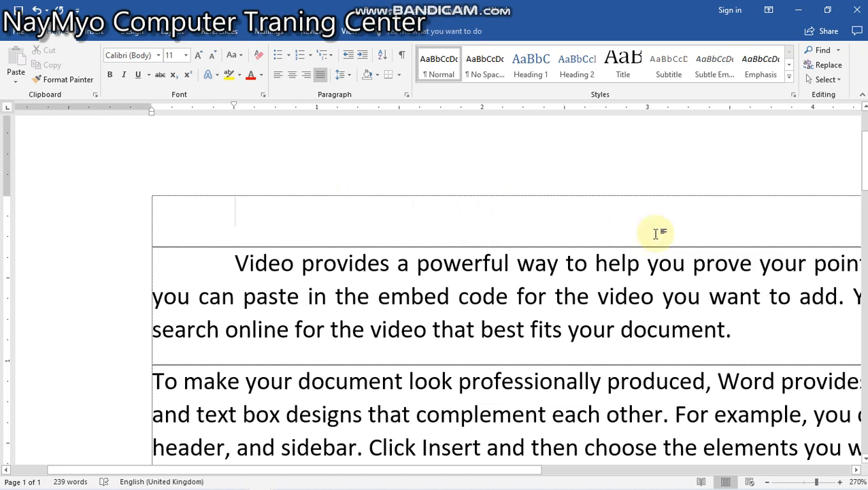
scroll(626, 204, "down", 4)
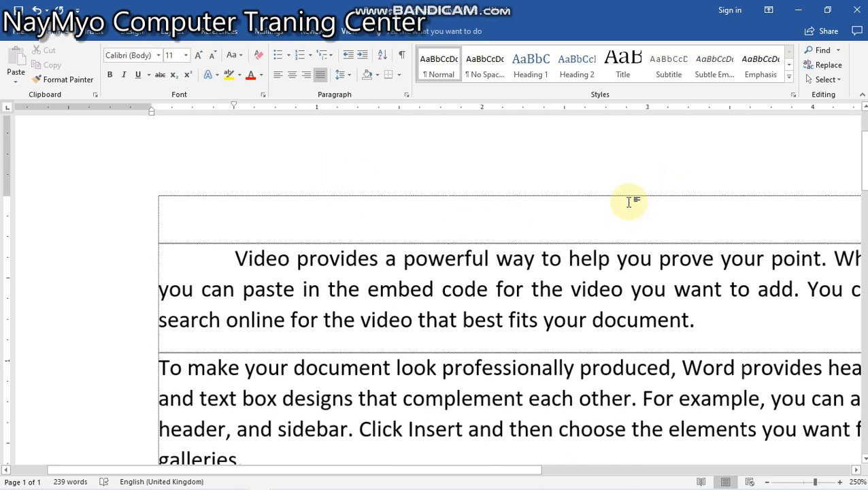
scroll(625, 207, "down", 6)
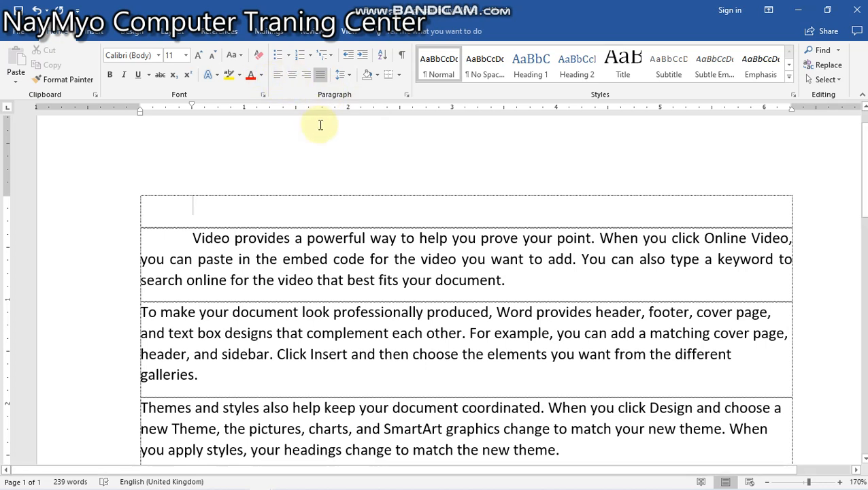
left_click(294, 76)
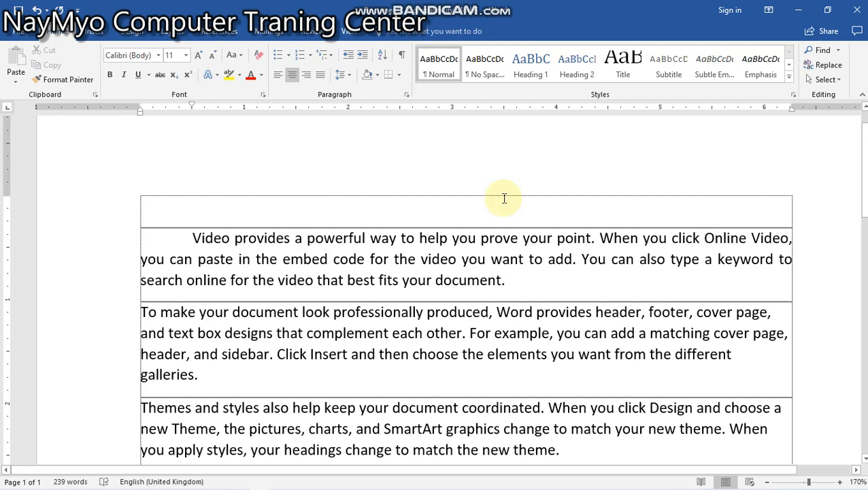
- Write the title "NayMyo Computer" on the centred line above the sample text
type("Nay")
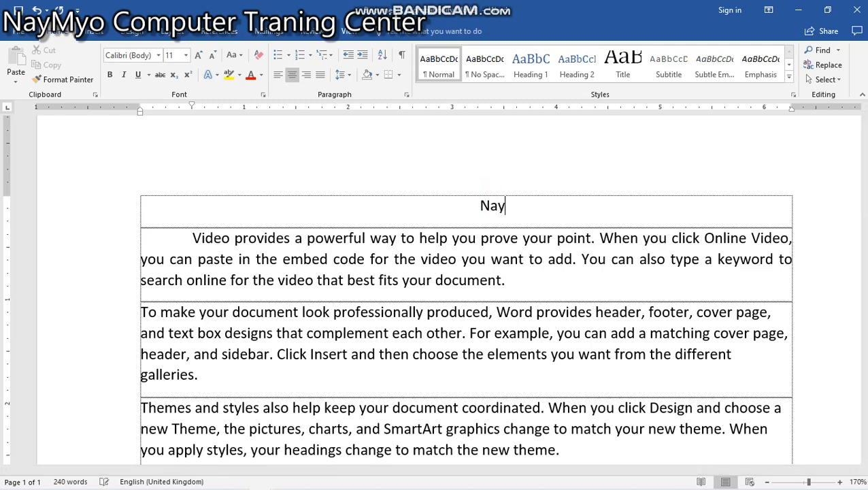
type("Myof")
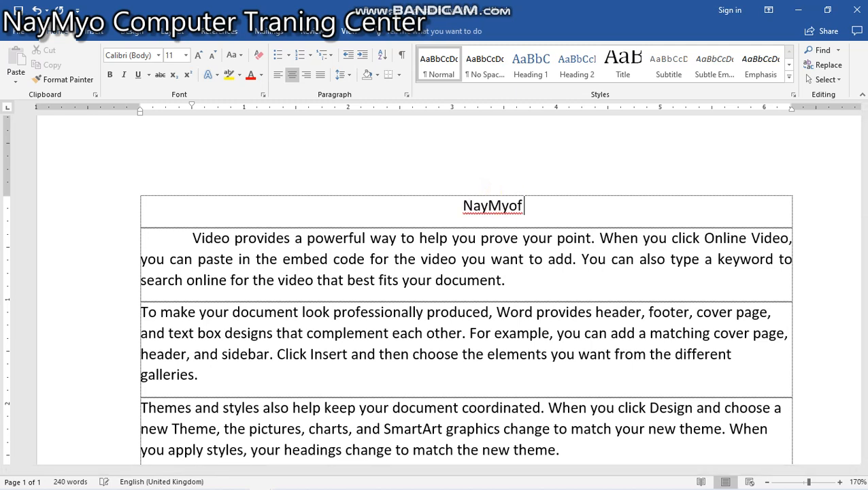
key("BackSpace")
type("Com")
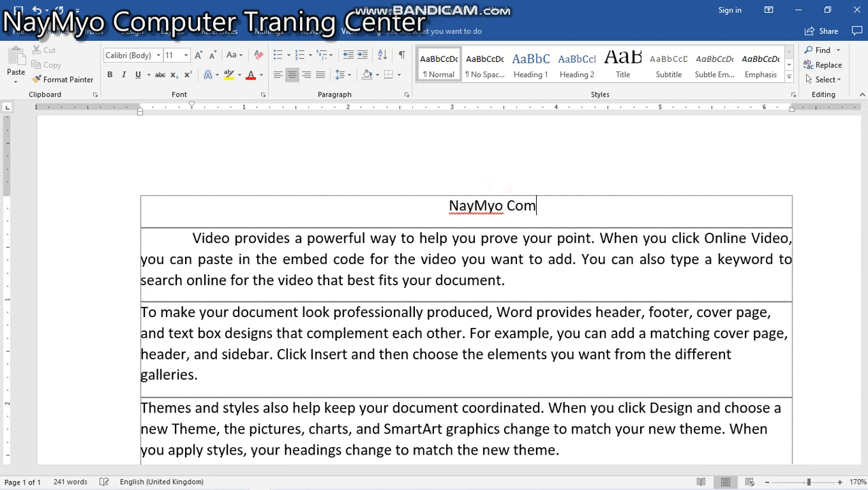
type("puter")
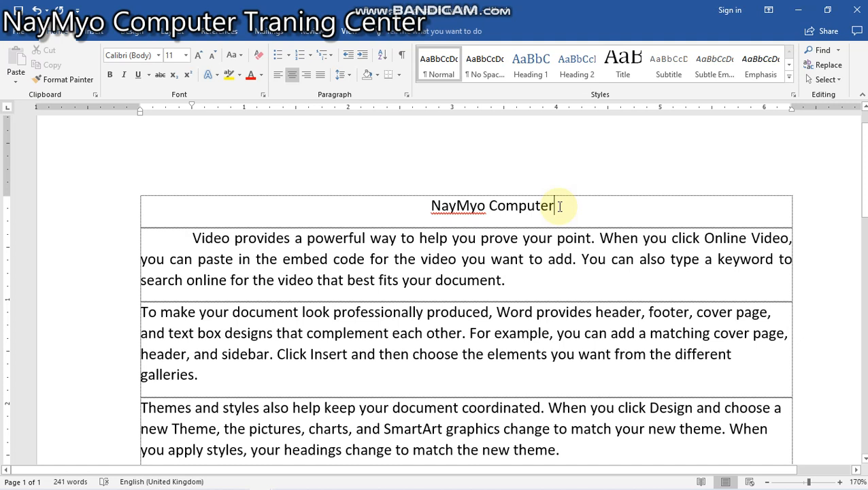
- Try selecting the title line and the opening words of the first paragraph
left_click_drag(558, 206, 395, 204)
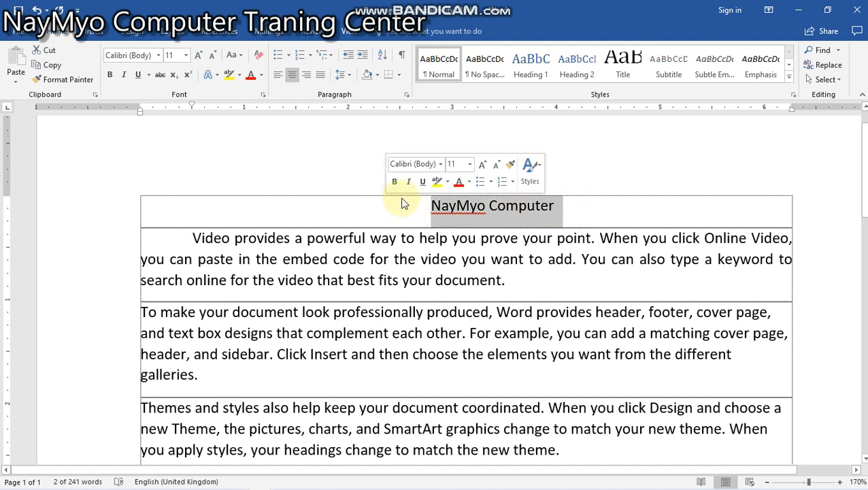
left_click_drag(605, 209, 258, 244)
mouse_move(189, 238)
left_mouse_down()
mouse_move(236, 238)
mouse_move(193, 244)
left_mouse_up()
left_click(232, 241)
left_click(211, 279)
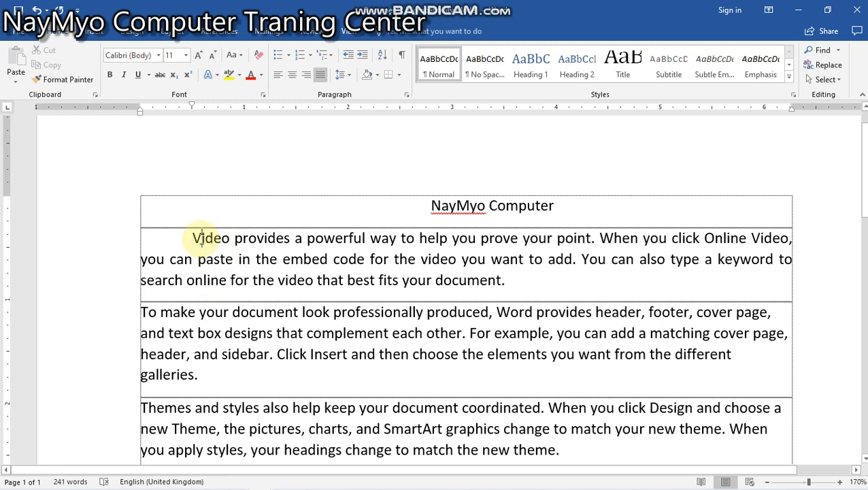
- Copy all the sample paragraphs below the title and paste them on the empty line at the document's end
left_click_drag(189, 238, 531, 235)
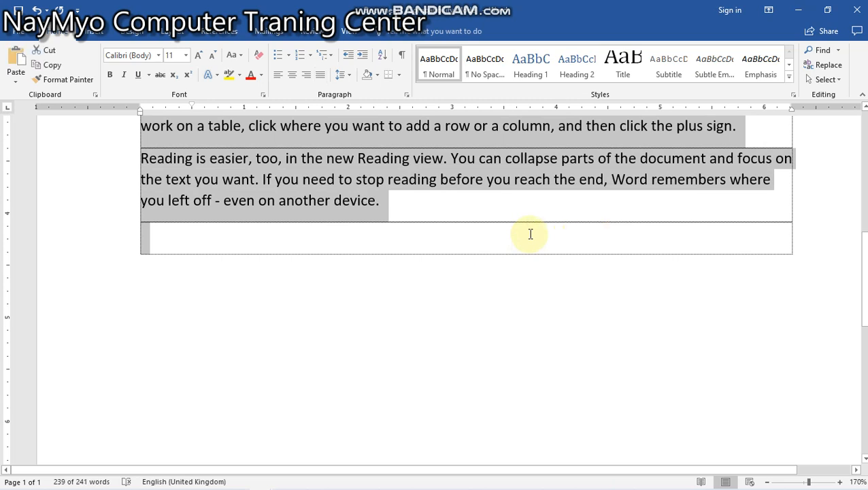
left_click(395, 214)
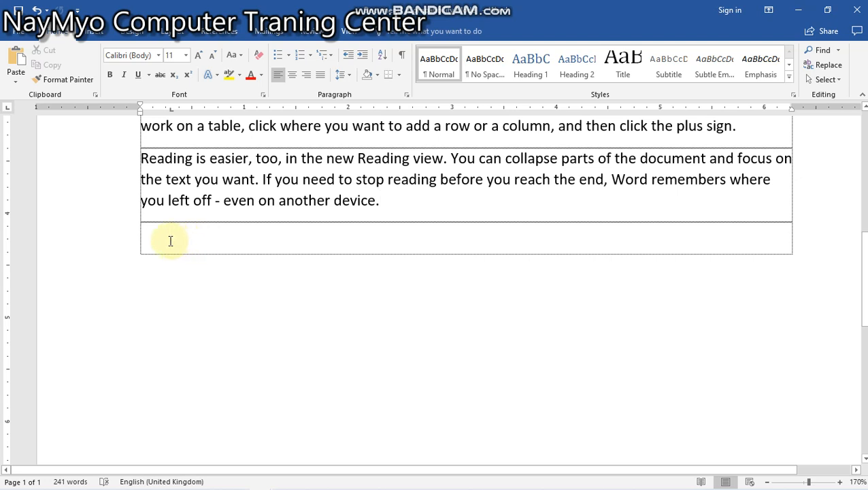
key("ctrl+v")
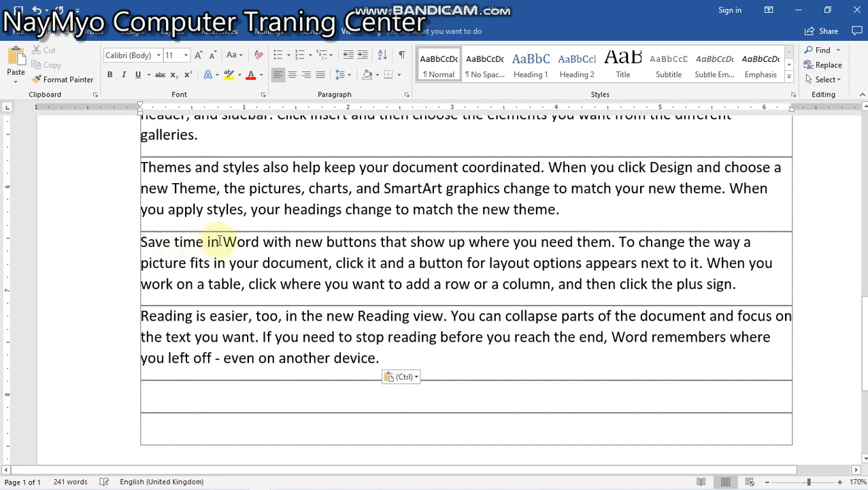
- Try selecting the body text from "Video provides" onward across several paragraphs, clearing the selection each time
scroll(258, 256, "up", 3)
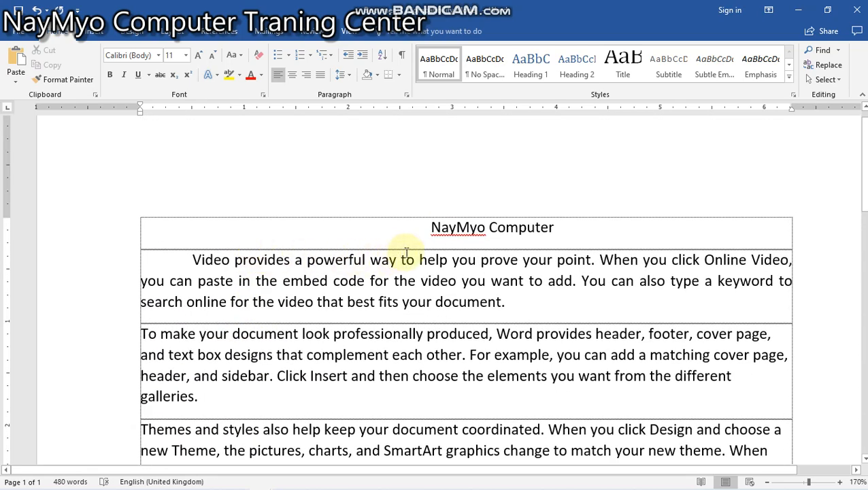
left_click(239, 279)
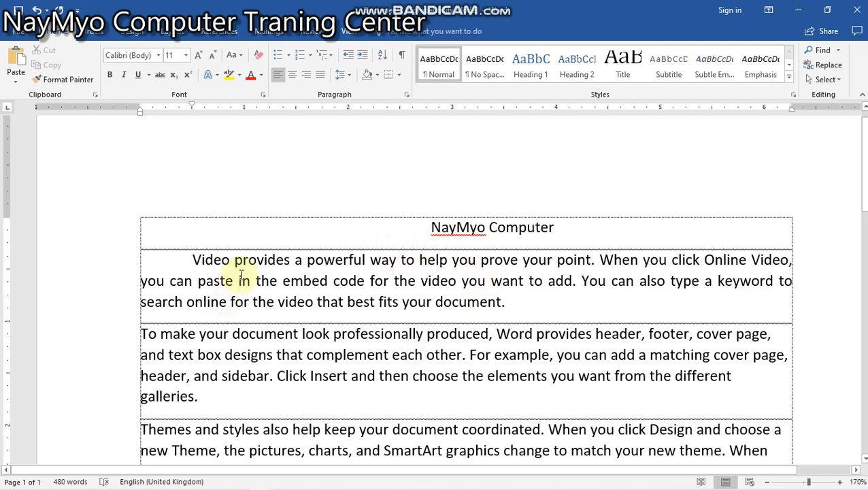
left_click_drag(193, 262, 382, 277)
key("ctrl+z")
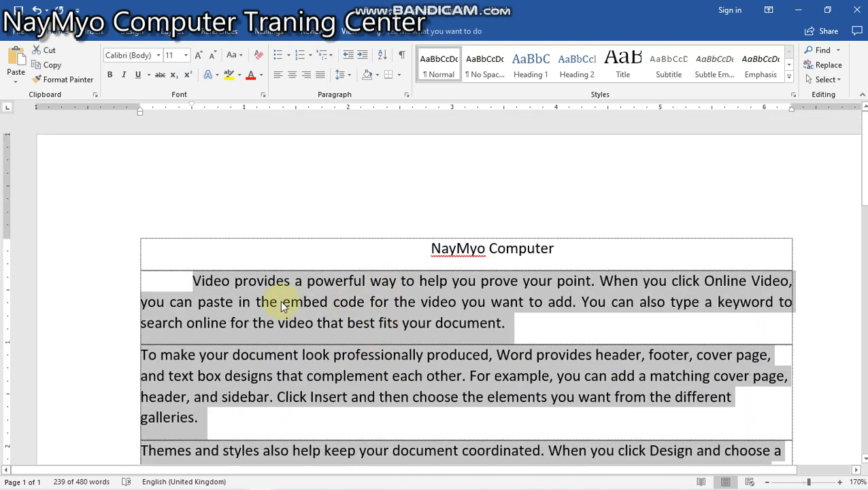
left_click(174, 285)
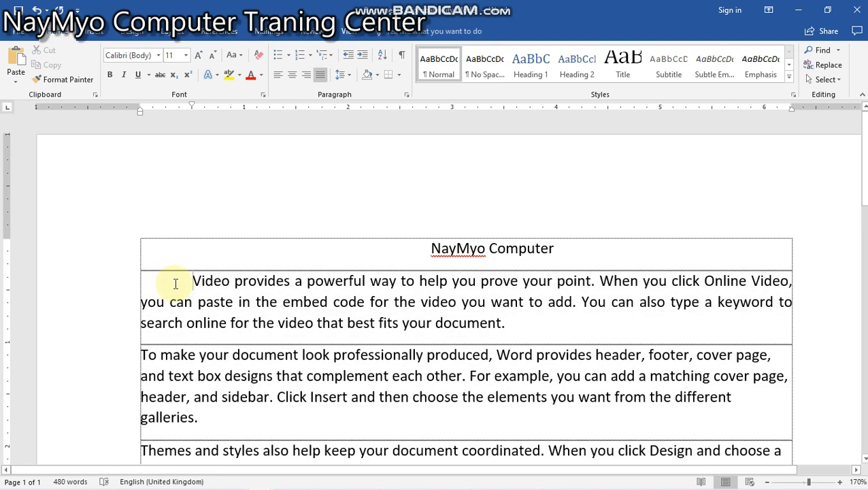
mouse_move(192, 276)
left_mouse_down()
mouse_move(430, 362)
mouse_move(561, 486)
mouse_move(553, 484)
mouse_move(519, 337)
mouse_move(534, 331)
mouse_move(436, 332)
mouse_move(189, 273)
mouse_move(197, 278)
left_mouse_up()
scroll(214, 280, "up", 3)
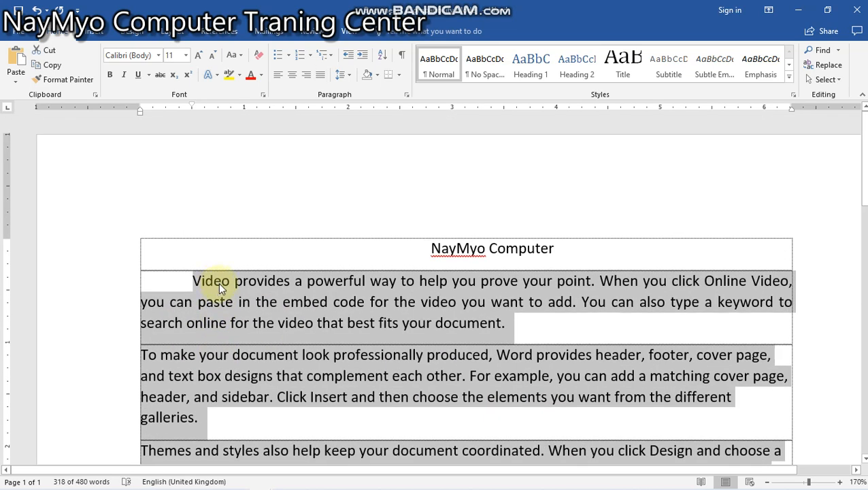
left_click(219, 282)
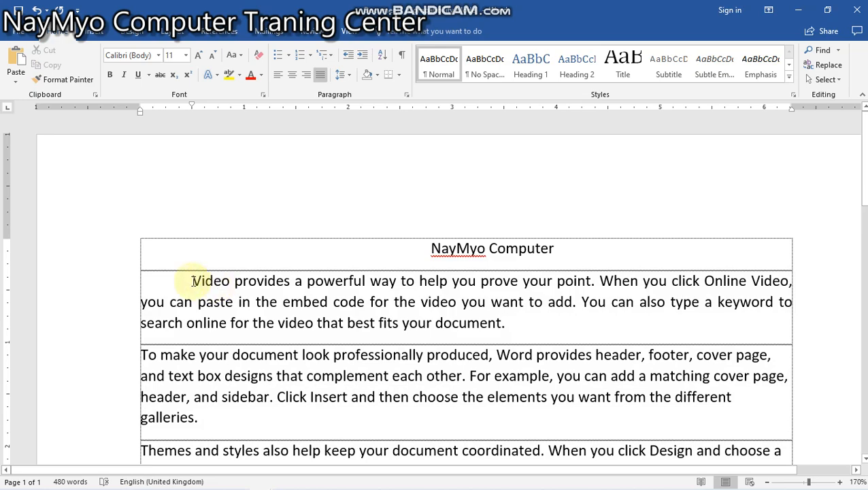
- Try selecting from the start of the first paragraph to the end of the copied "Themes and styles" paragraph
scroll(250, 331, "down", 10)
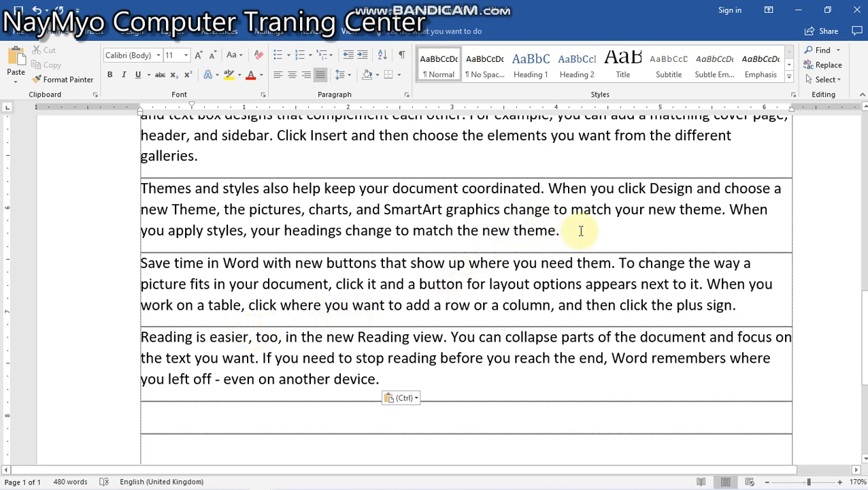
left_click(581, 231)
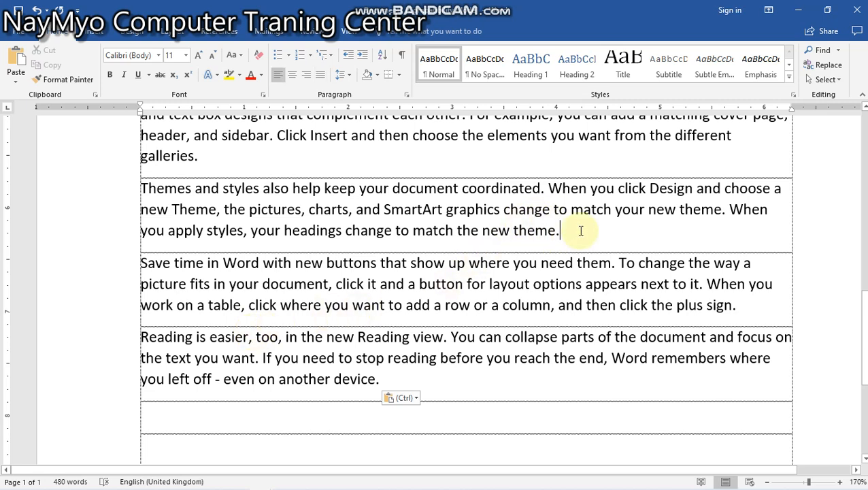
scroll(572, 258, "up", 4)
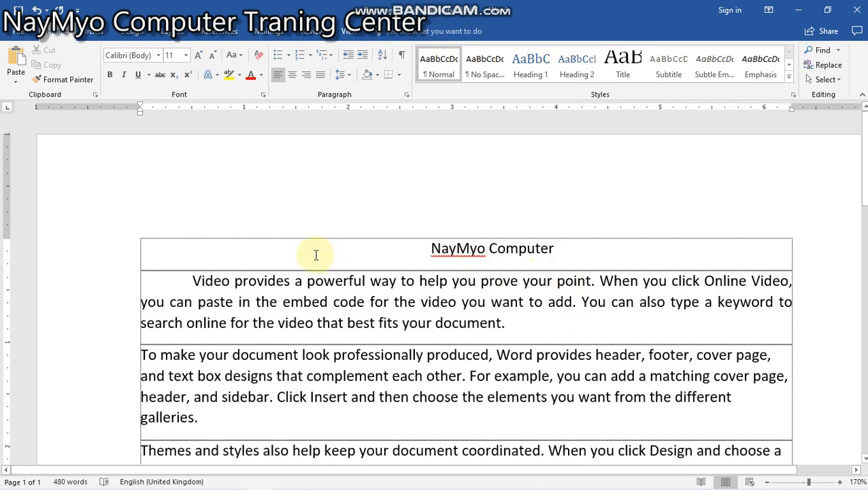
left_click(191, 282, "shift")
left_click(193, 281)
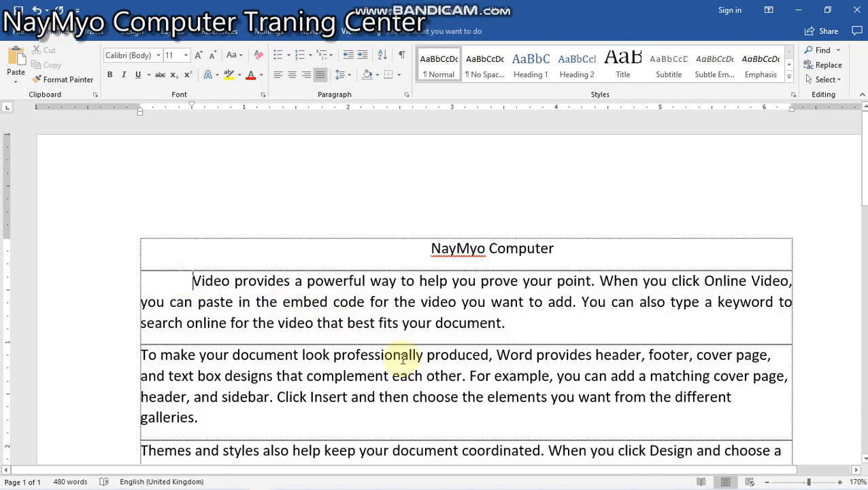
scroll(398, 356, "down", 3, "ctrl")
scroll(402, 358, "down", 6)
key("ctrl+v")
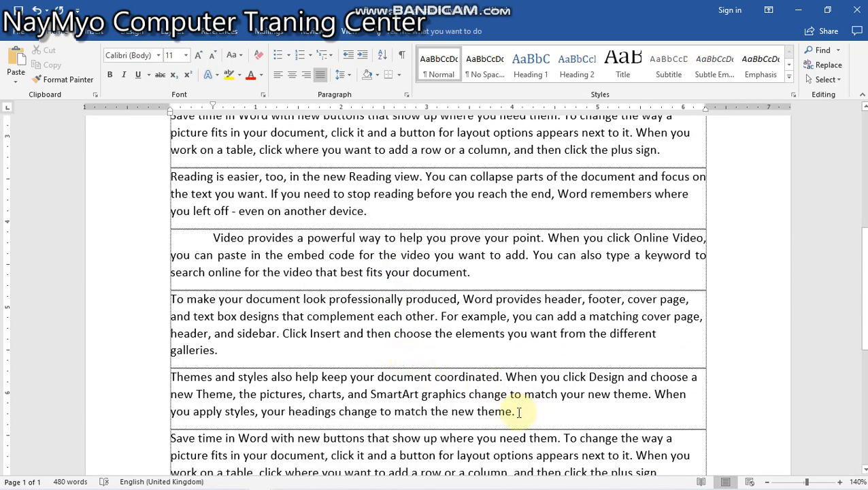
- Select the opening paragraph's first line, delete it and undo the deletion
double_click(519, 412)
scroll(504, 402, "up", 6)
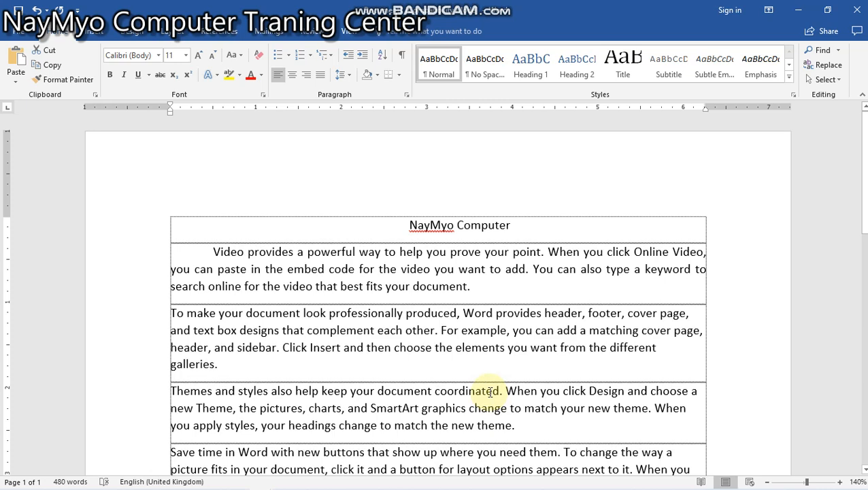
double_click(205, 251)
scroll(421, 358, "down", 5)
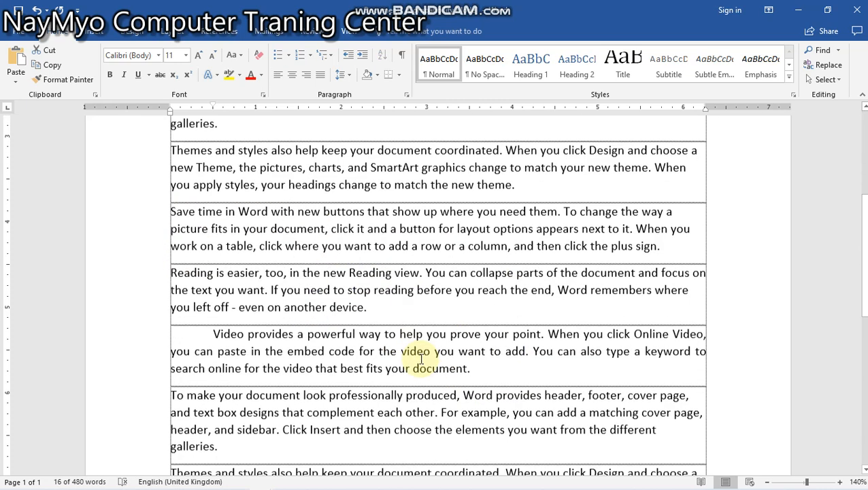
scroll(421, 358, "down", 2)
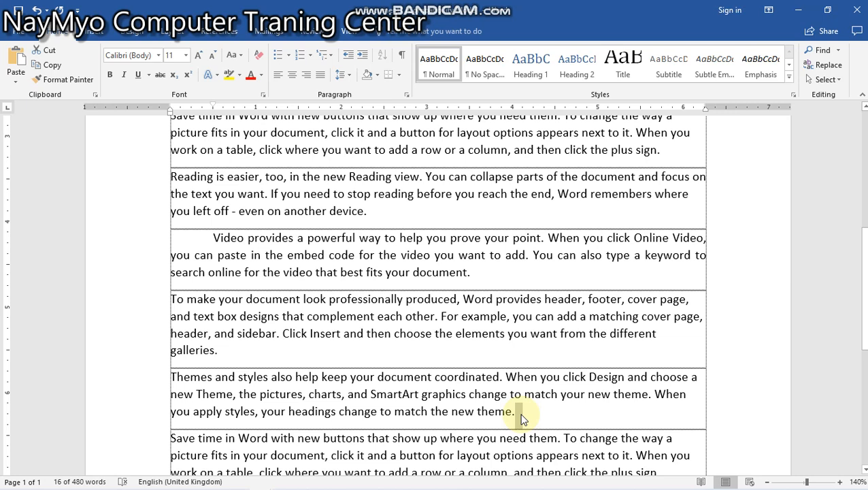
scroll(521, 415, "up", 1)
key("Delete")
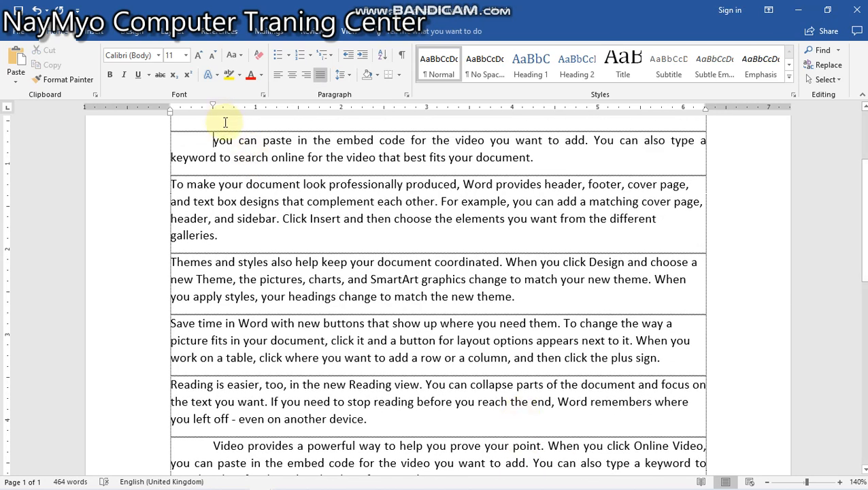
key("ctrl+z")
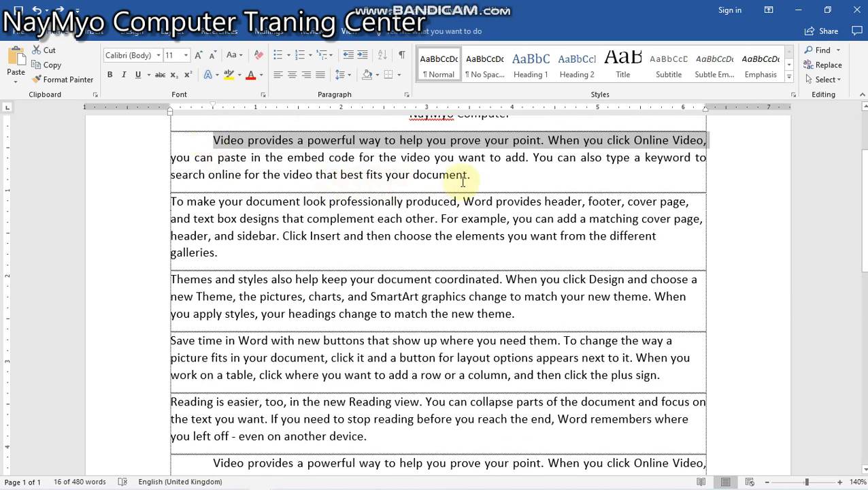
- Select the first paragraph, and extend a selection from "Video provides" through the fifth paragraph, ending at "another device"
triple_click(542, 180)
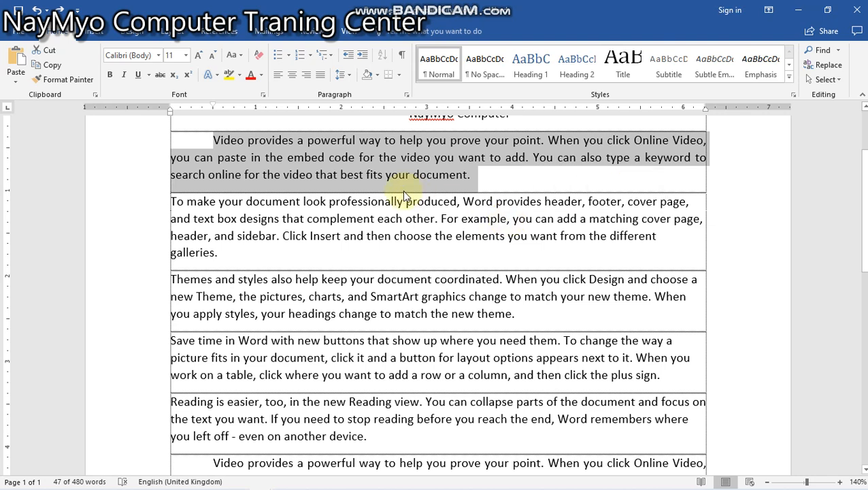
left_click(213, 140)
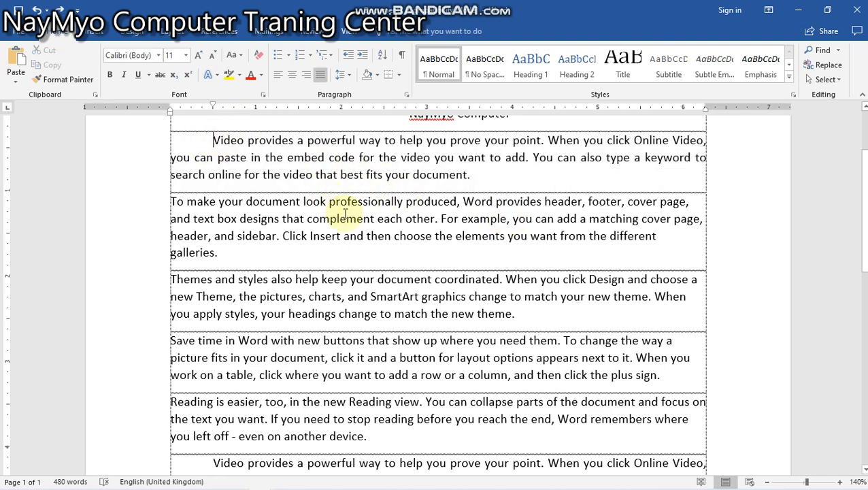
left_click(375, 443, "shift")
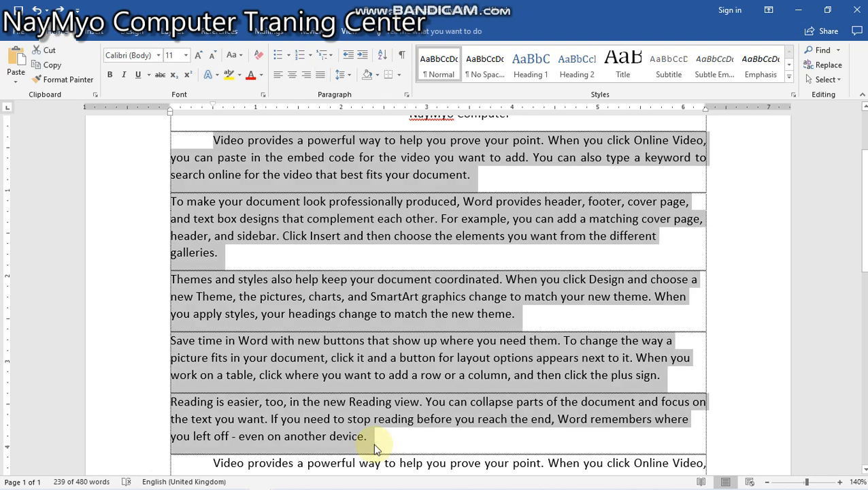
- Practise selecting in the pasted copy: the words "Video provides", and a range from "To make your document" into the "Save time" paragraph
scroll(381, 439, "down", 5)
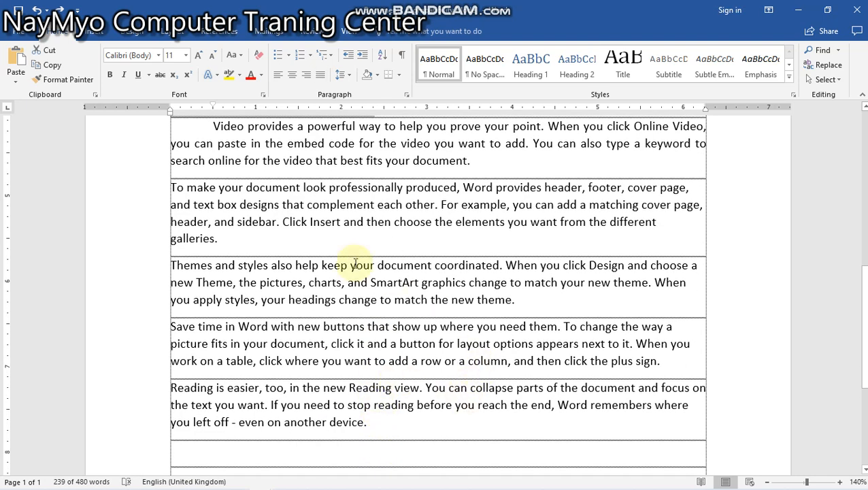
left_click(208, 122)
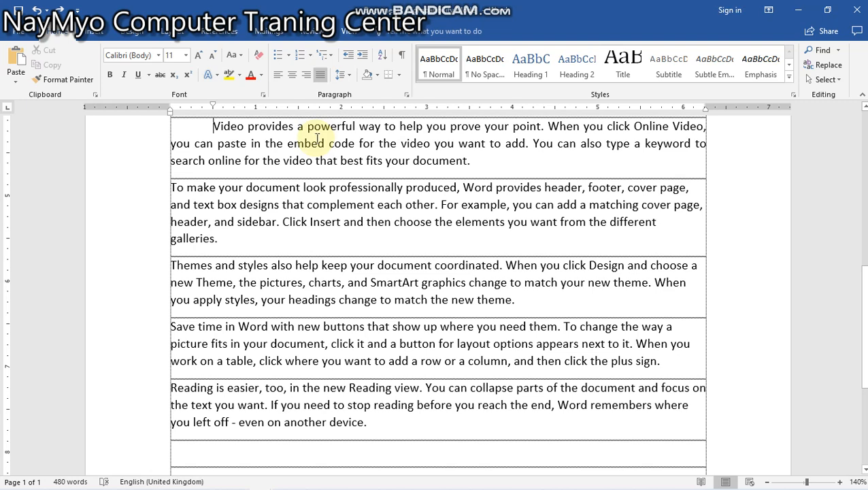
left_click(293, 126, "shift")
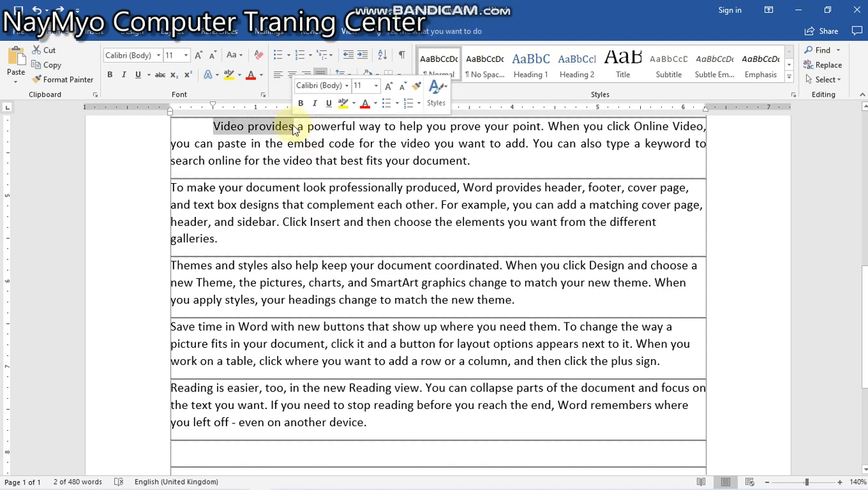
left_click(222, 161)
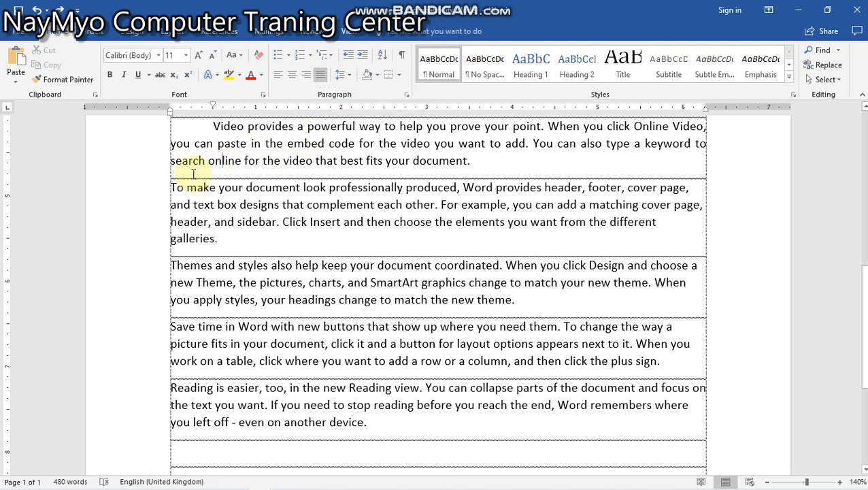
left_click_drag(171, 188, 334, 376)
left_click(334, 376)
- Select the entire document and justify all of its paragraphs
scroll(334, 376, "up", 3)
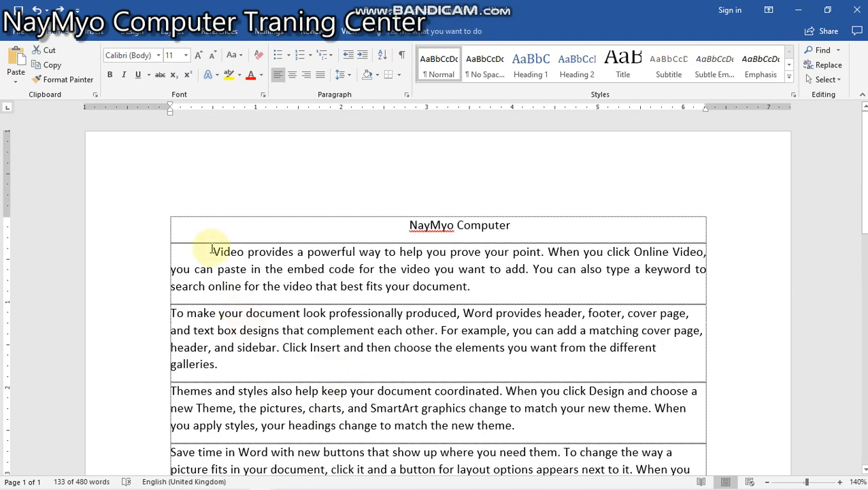
left_click_drag(212, 250, 245, 269)
key("ctrl+a")
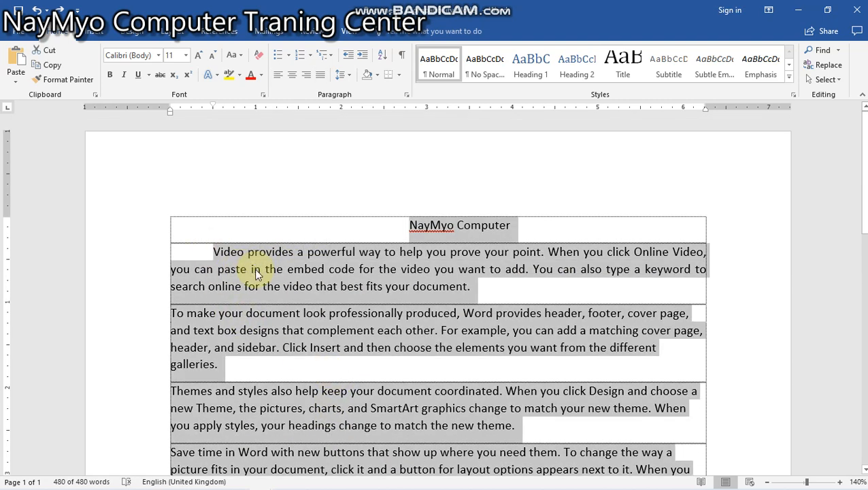
left_click(321, 76)
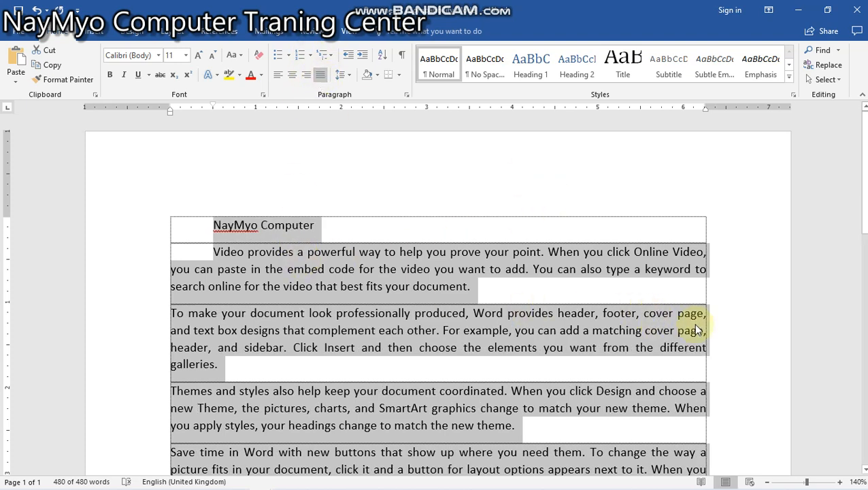
left_click(347, 330)
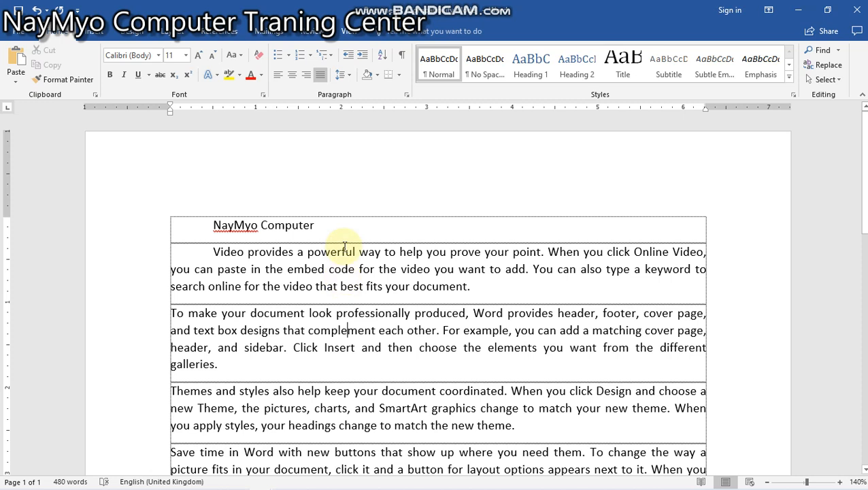
- Centre the title line "NayMyo Computer" above the justified paragraphs
left_click_drag(345, 229, 183, 223)
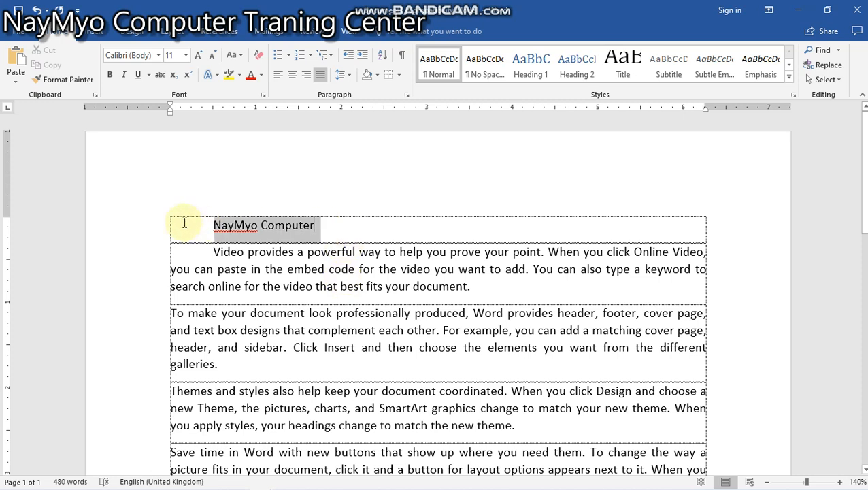
left_click(292, 75)
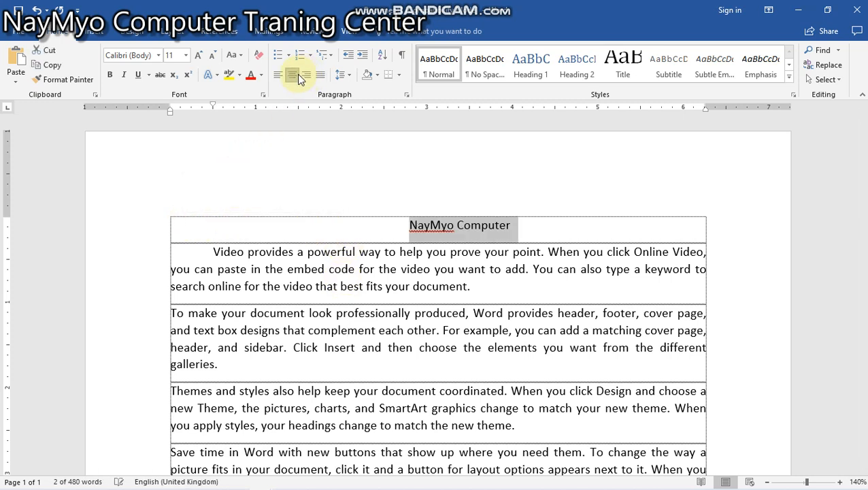
left_click(593, 239)
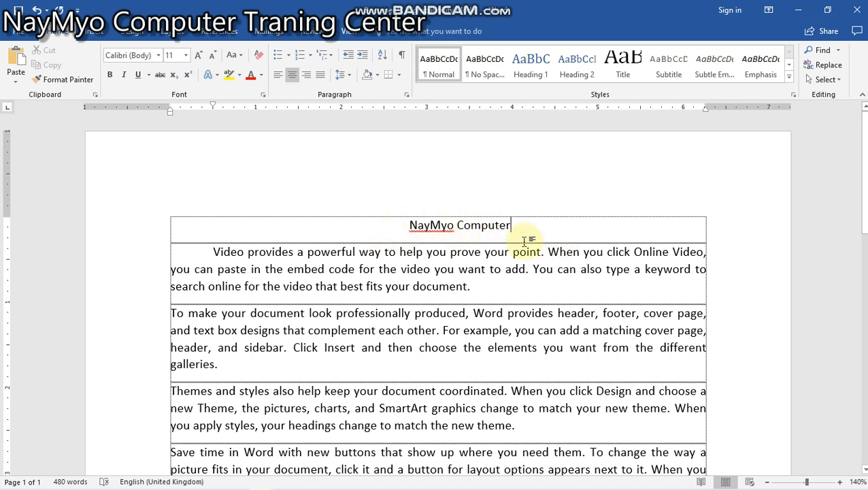
- Select the title "NayMyo Computer" and apply bold, italic, underline and strikethrough to it
left_click_drag(525, 240, 300, 230)
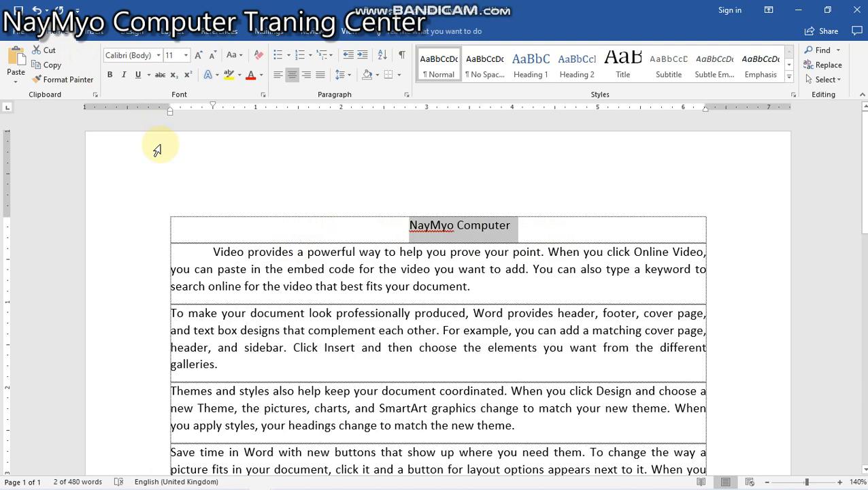
key("ctrl+b")
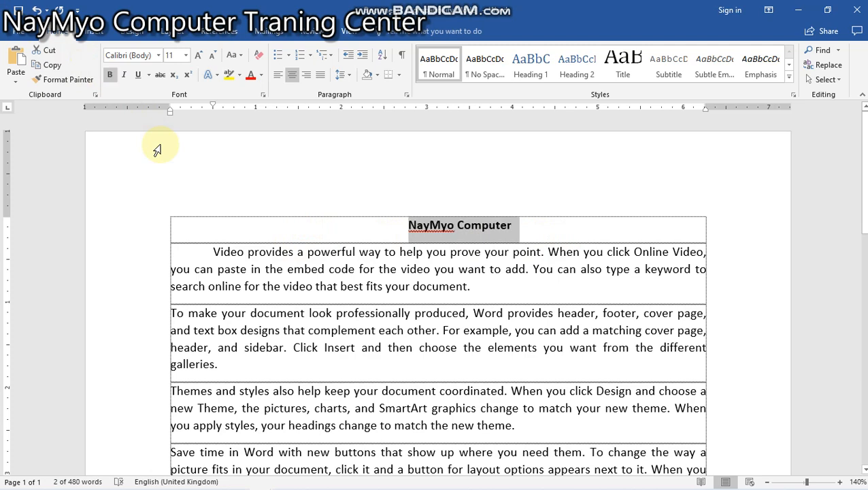
left_click(110, 76)
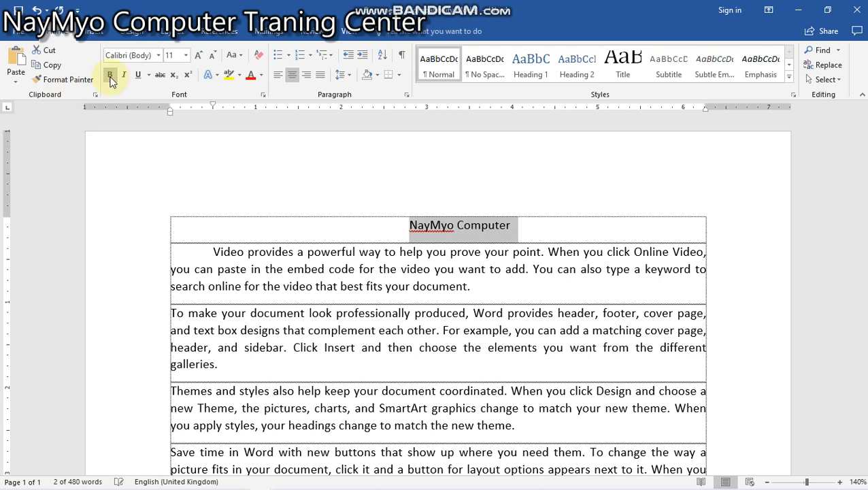
left_click(110, 76)
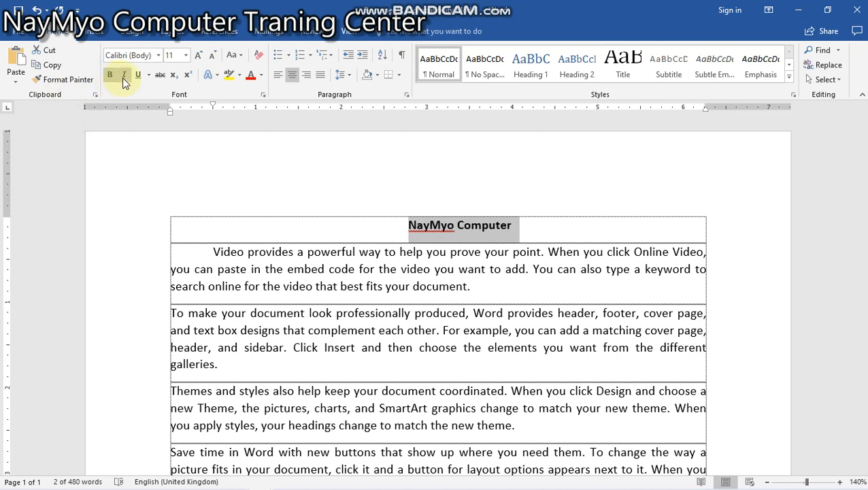
left_click(123, 76)
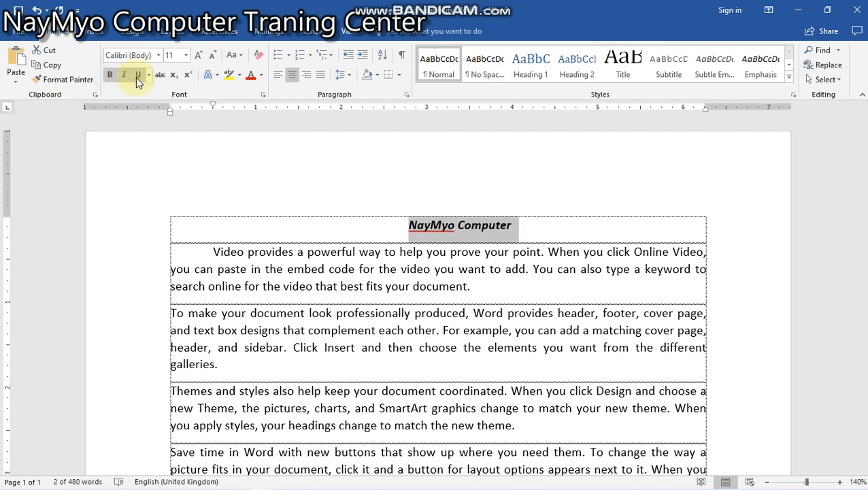
left_click(137, 76)
left_click(158, 76)
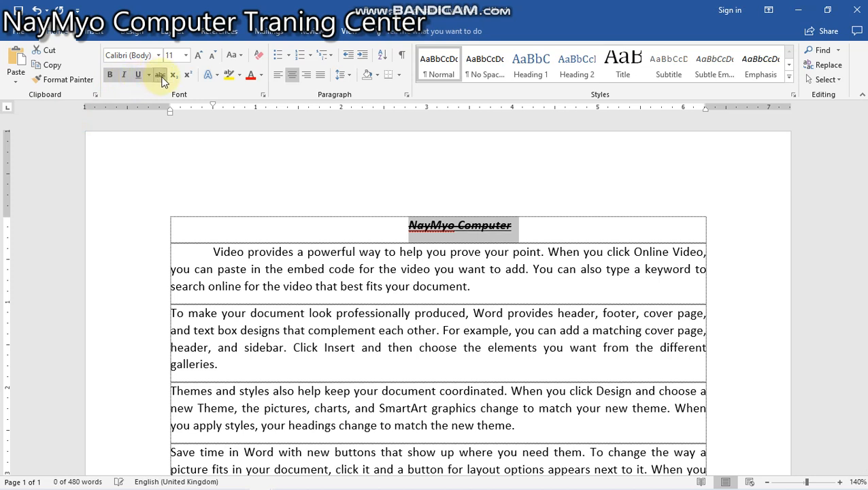
- Remove the strikethrough, underline, italic and bold formatting from the title
left_click(162, 76)
left_click(161, 77)
left_click(158, 78)
left_click(138, 79)
left_click(125, 76)
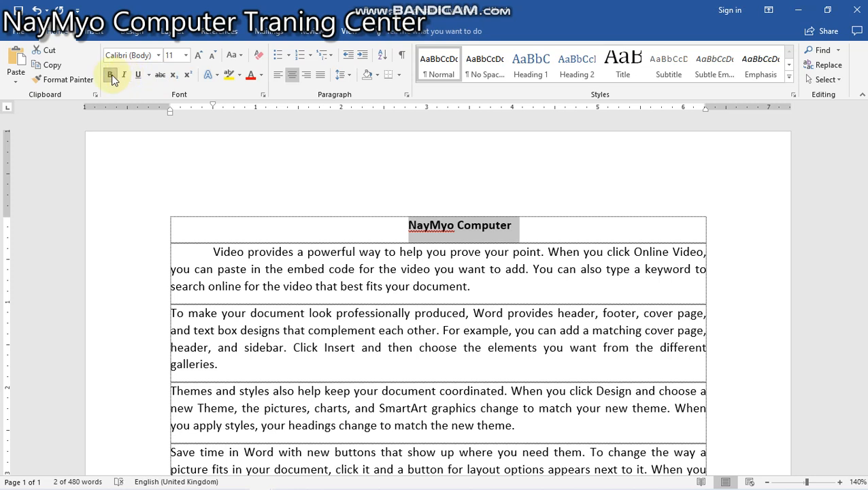
left_click(111, 76)
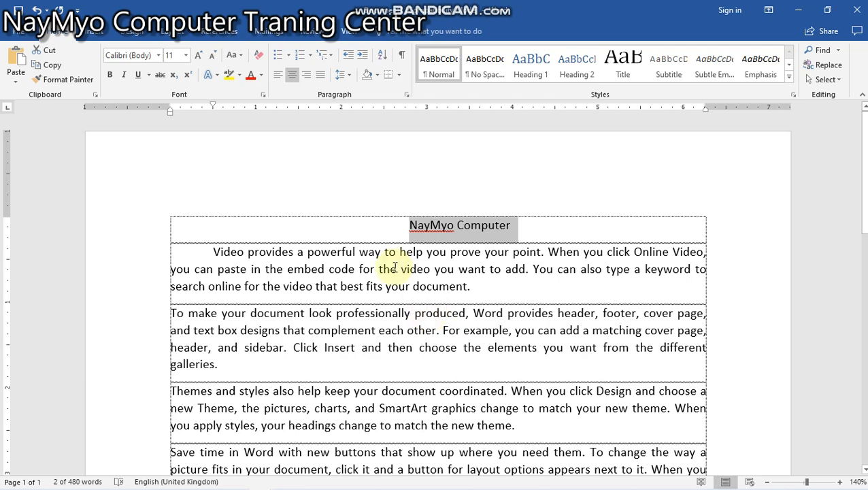
- Select the entire document and set its font size to 14
left_click(326, 285)
key("ctrl+a")
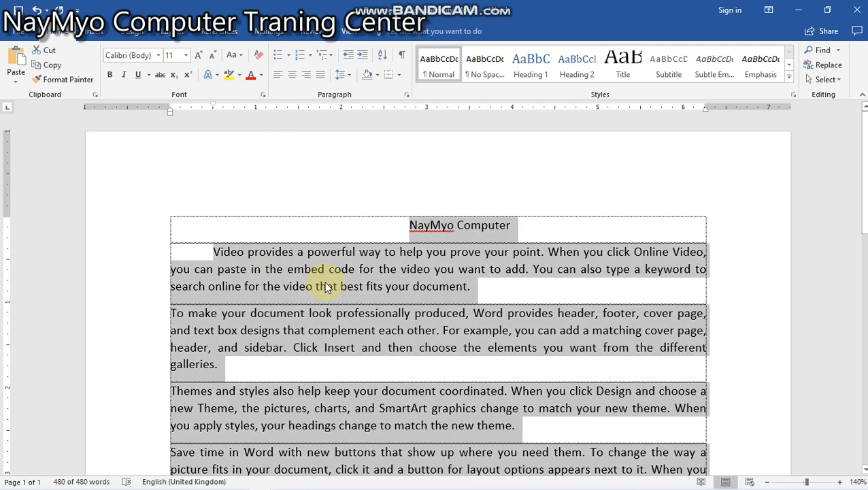
left_click(187, 56)
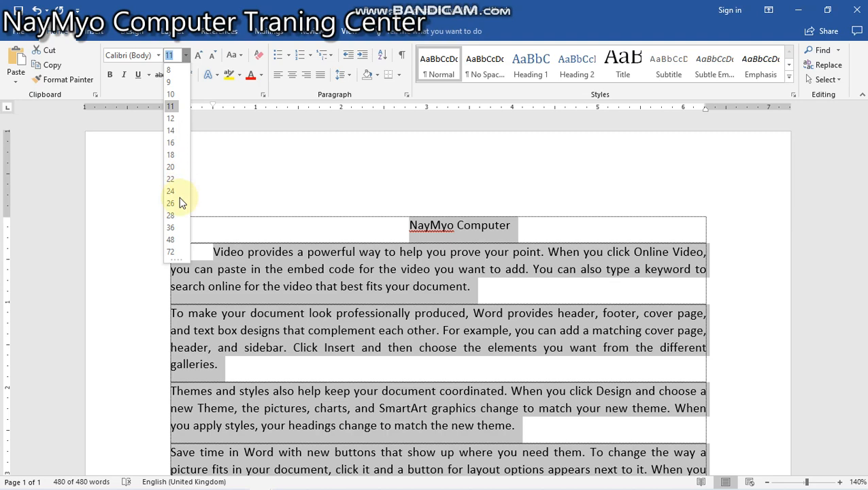
left_click(171, 130)
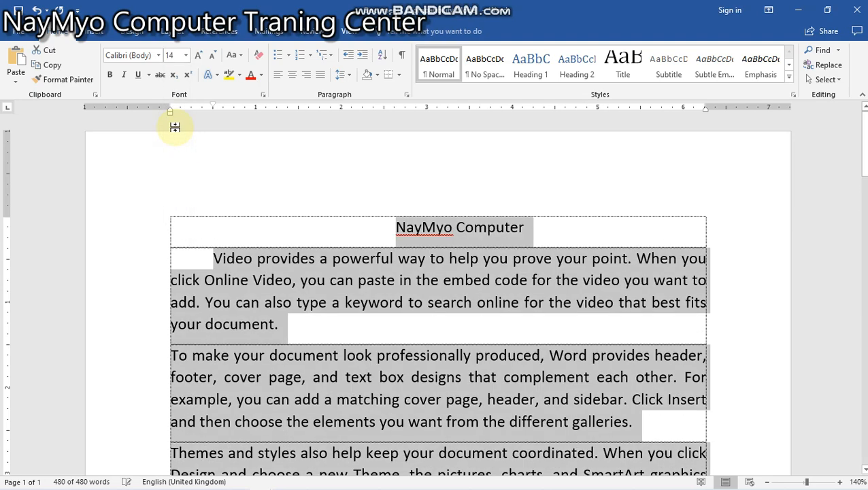
- Place the cursor at the end of the title line and switch the keyboard input language to Burmese, Myanmar (Visual order)
left_click(324, 238)
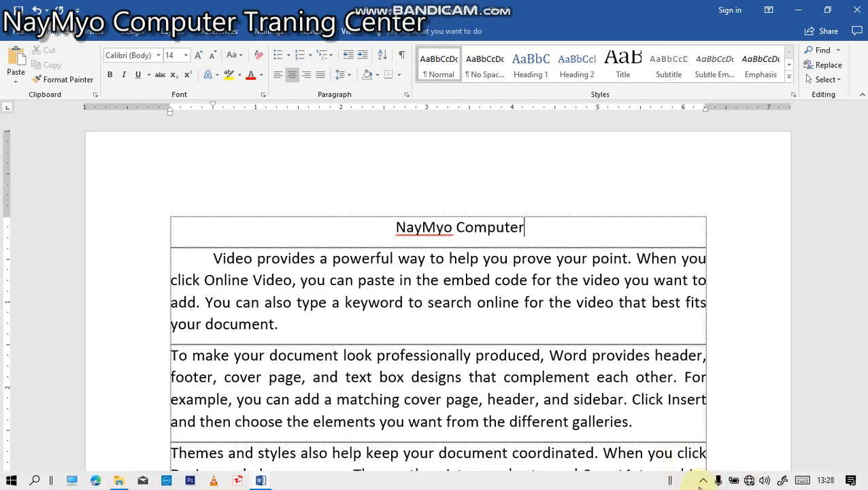
left_click(703, 481)
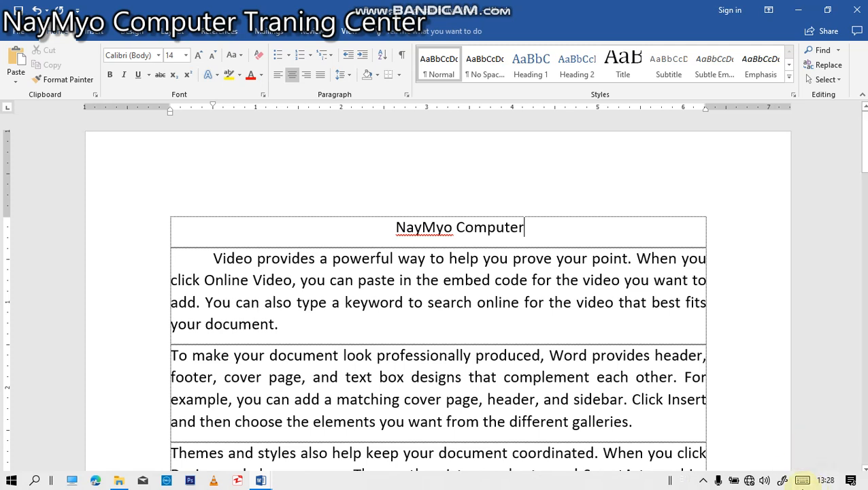
left_click(802, 480)
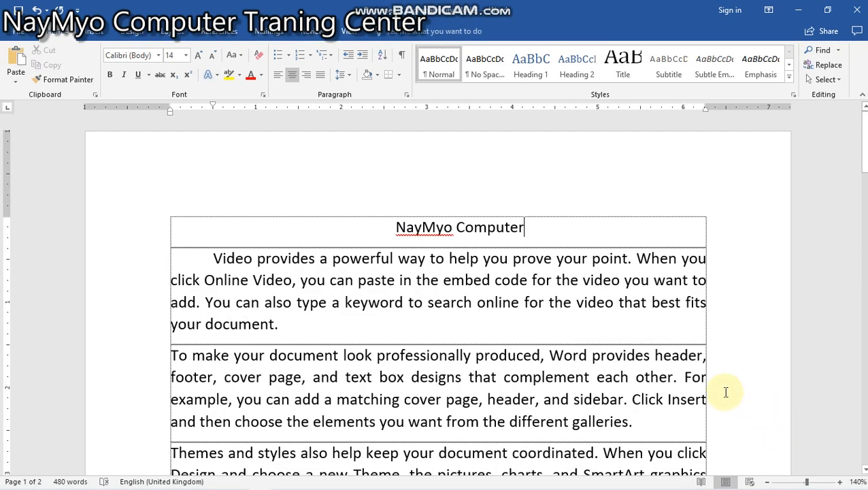
key("super+space")
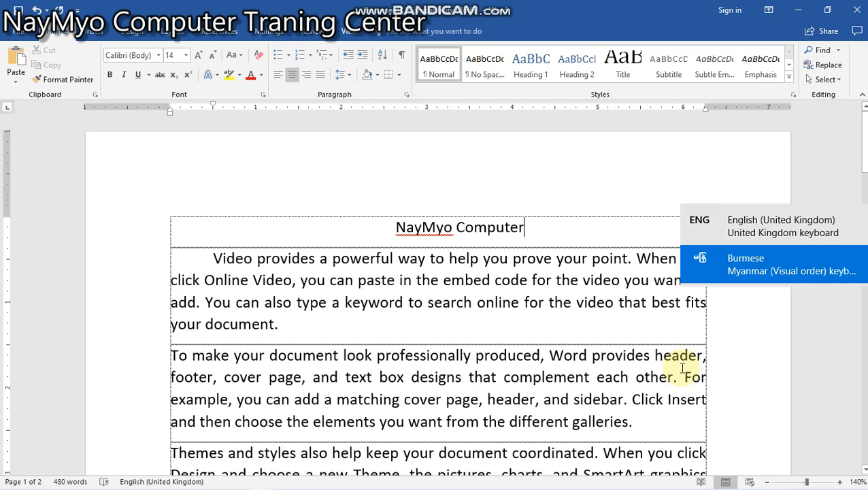
key("super+space")
key("super+space")
key("super+space")
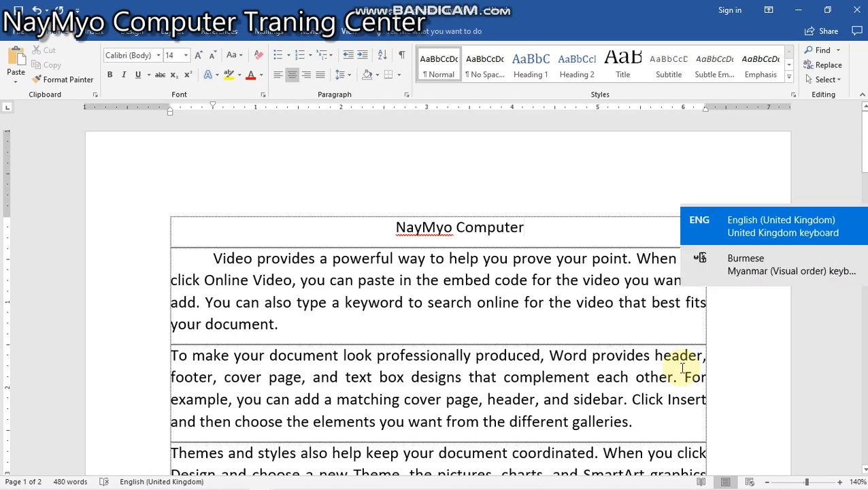
key("super+space")
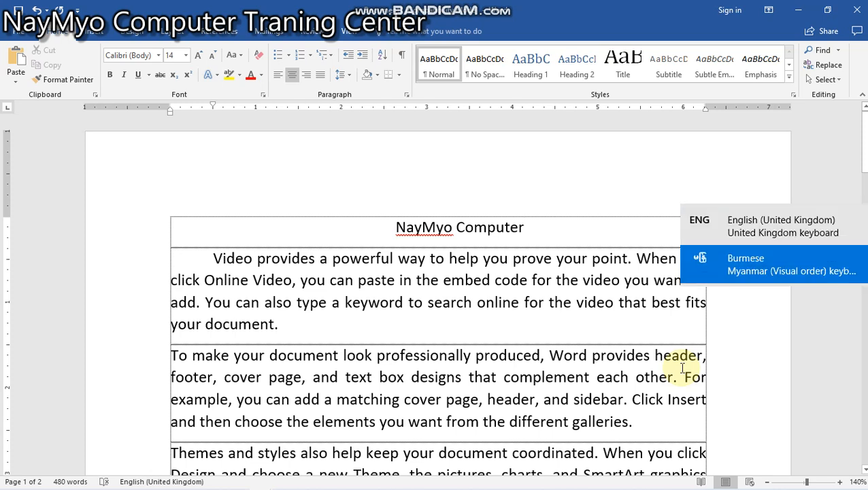
key("super+space")
key("super+space")
key("super+space")
key("super+space")
key("super+space")
key("super+space")
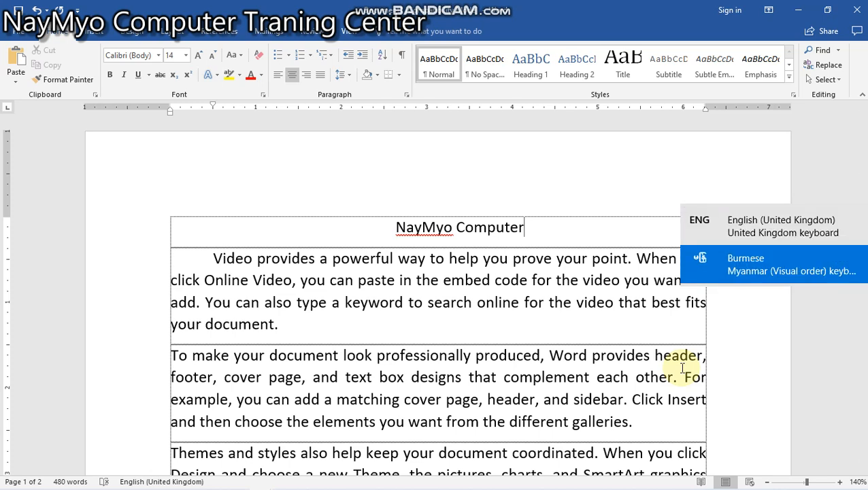
key("super+space")
key("super+space")
key("super+space")
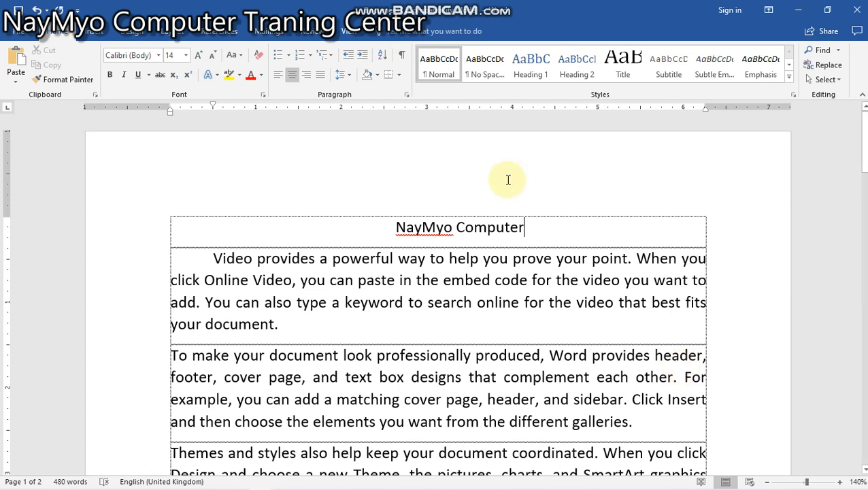
key("super+space")
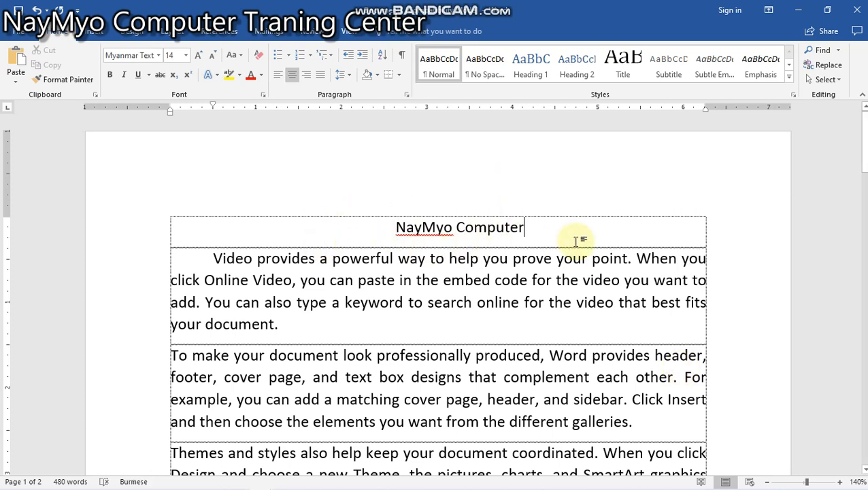
- Add a new line below the title "NayMyo Computer" with the Burmese text "ဆင်တဲနားမှာ အပင်ကြီးငယ်သွားစိုက်ဟ"
key("Return")
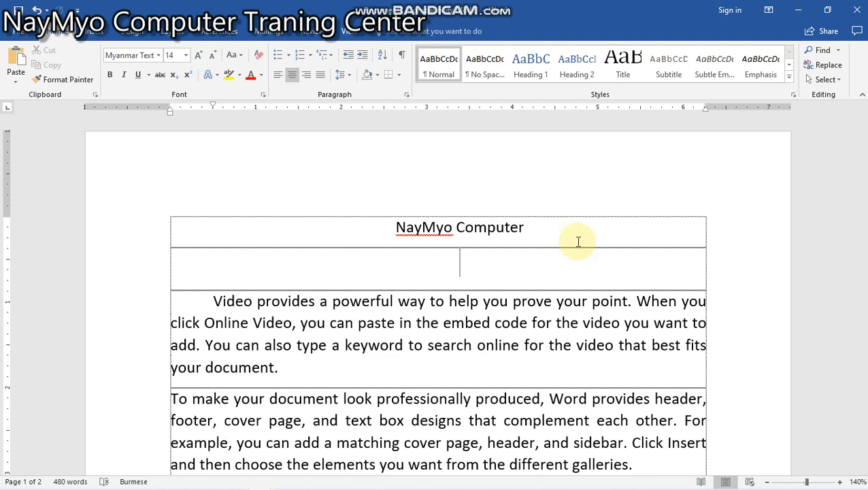
type("ဆင်တဲ")
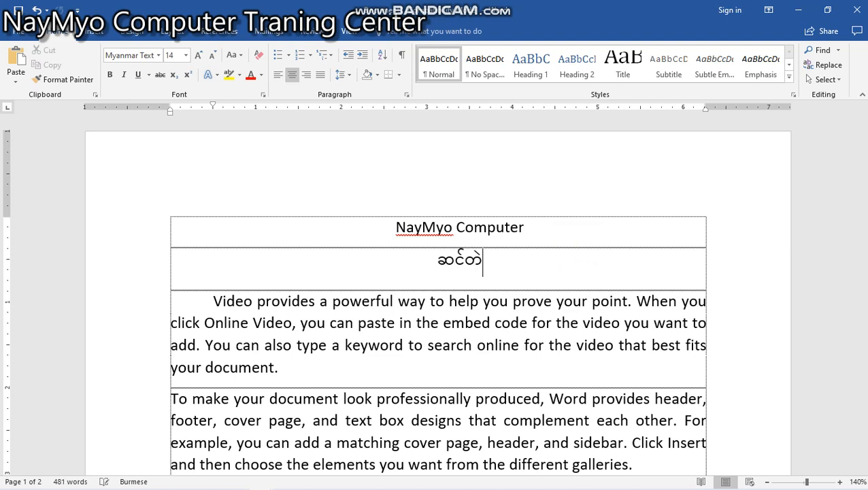
type("နားမှာ အပင်က")
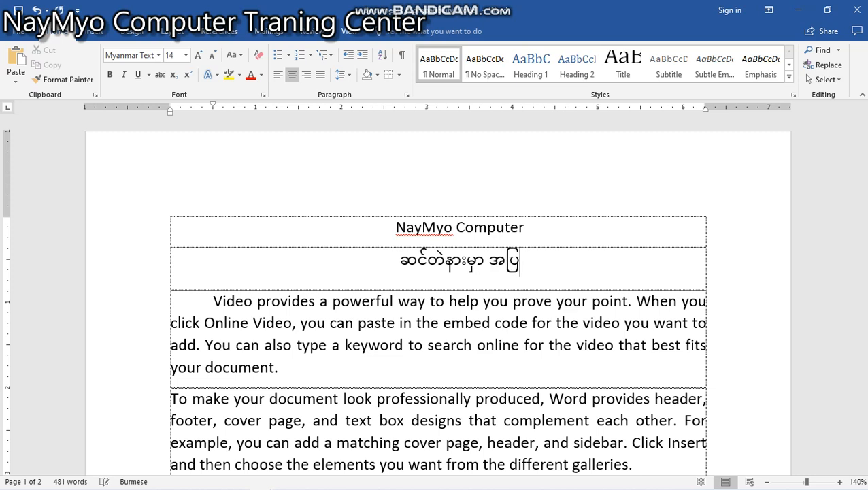
type("ြ")
key("BackSpace")
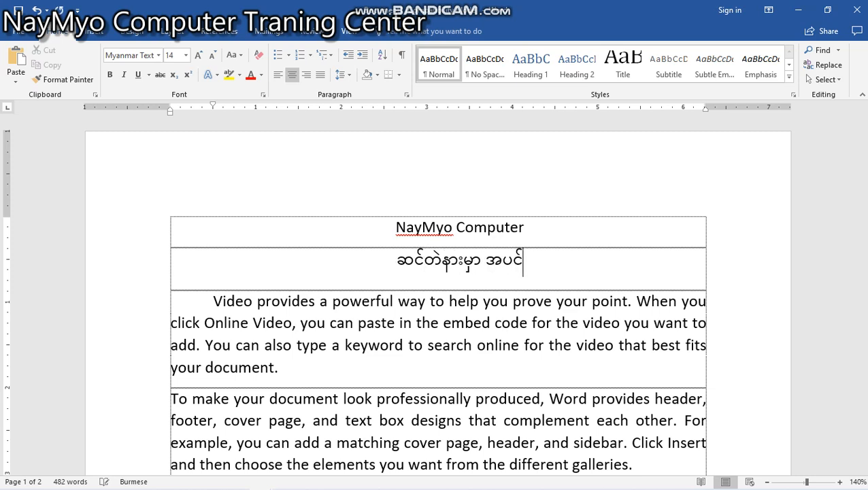
type("ကြီးသ")
key("BackSpace")
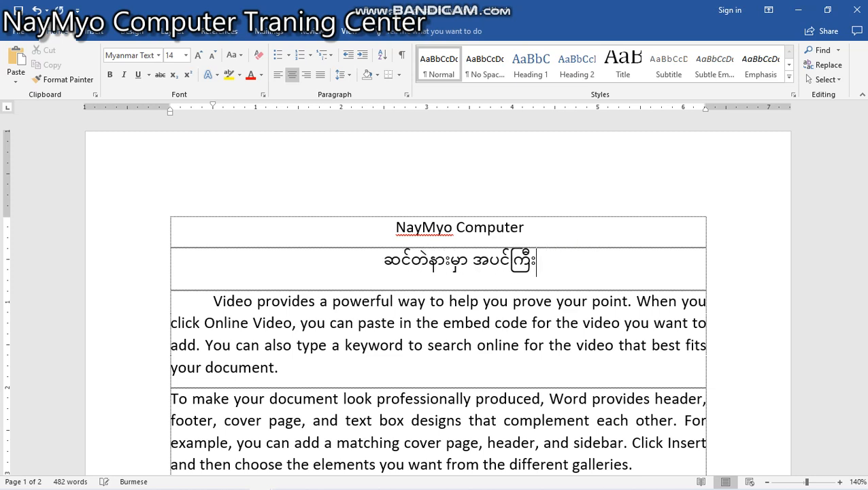
type("သ")
key("BackSpace")
type("ငယ်သွားစို")
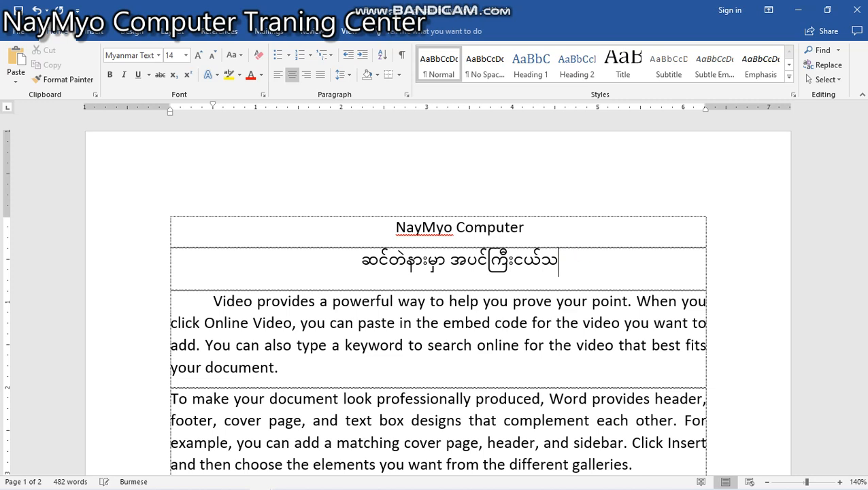
type("က်ဟ")
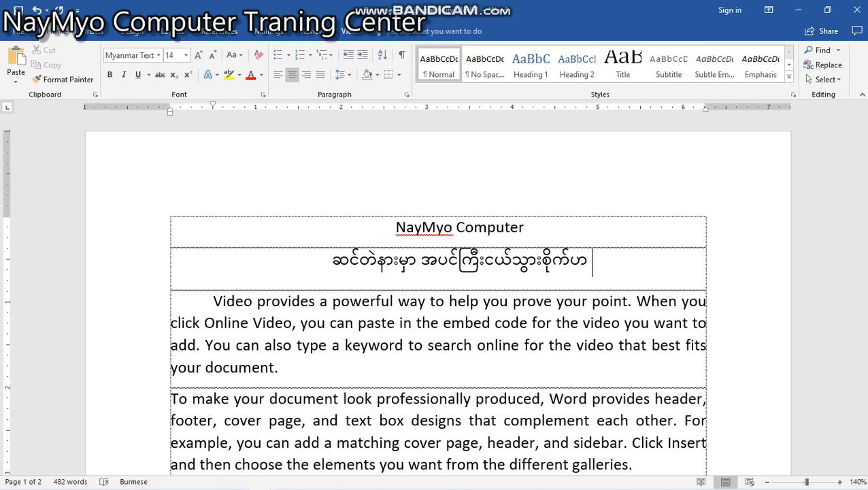
- Enter the Burmese letters "ဆတနမအပကငသစဟ" on a new line below the Burmese sentence and start another empty line
key("Return")
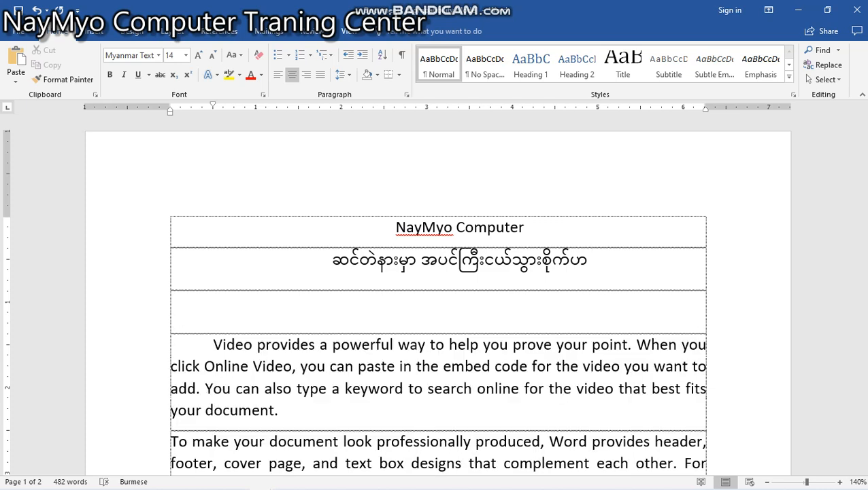
type("c")
key("BackSpace")
type("ဆတနမ")
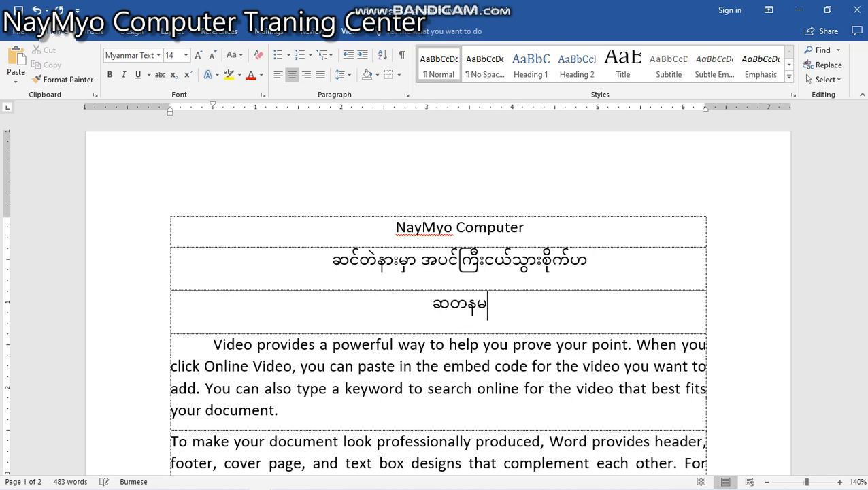
type("အပကငသ")
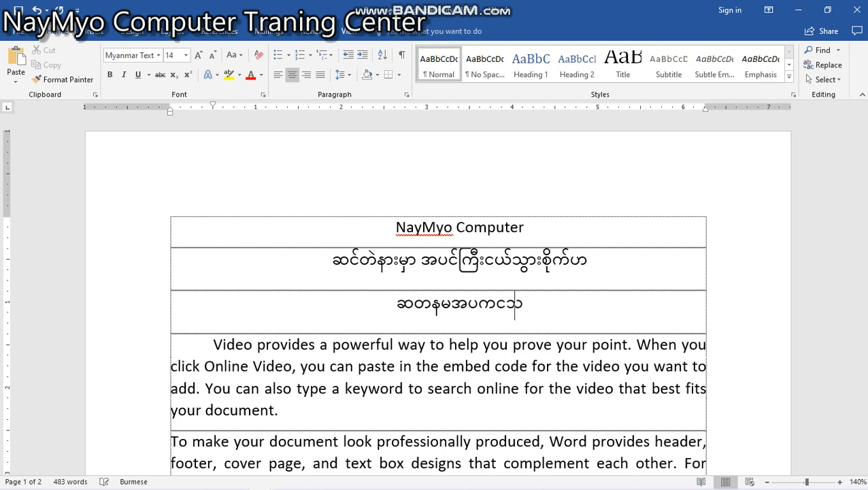
type("စဟ")
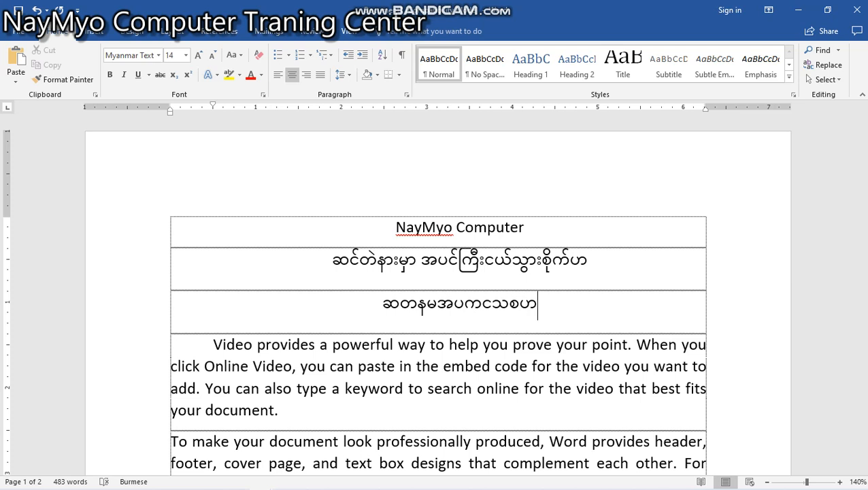
key("Return")
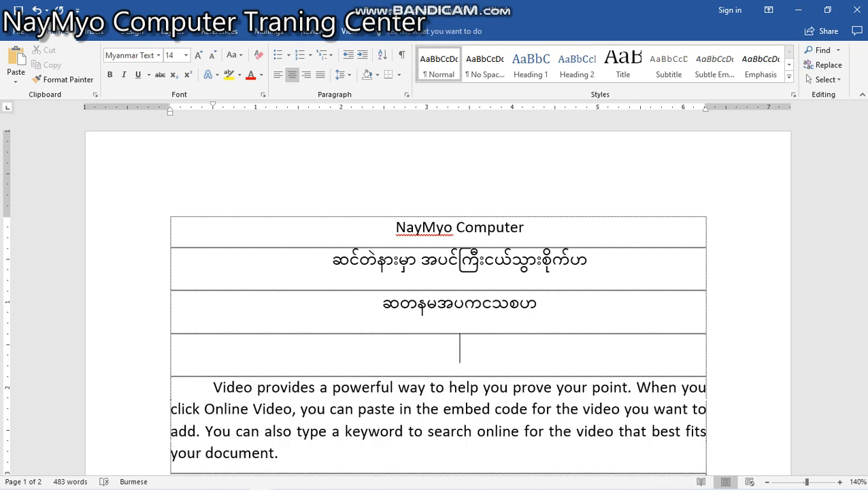